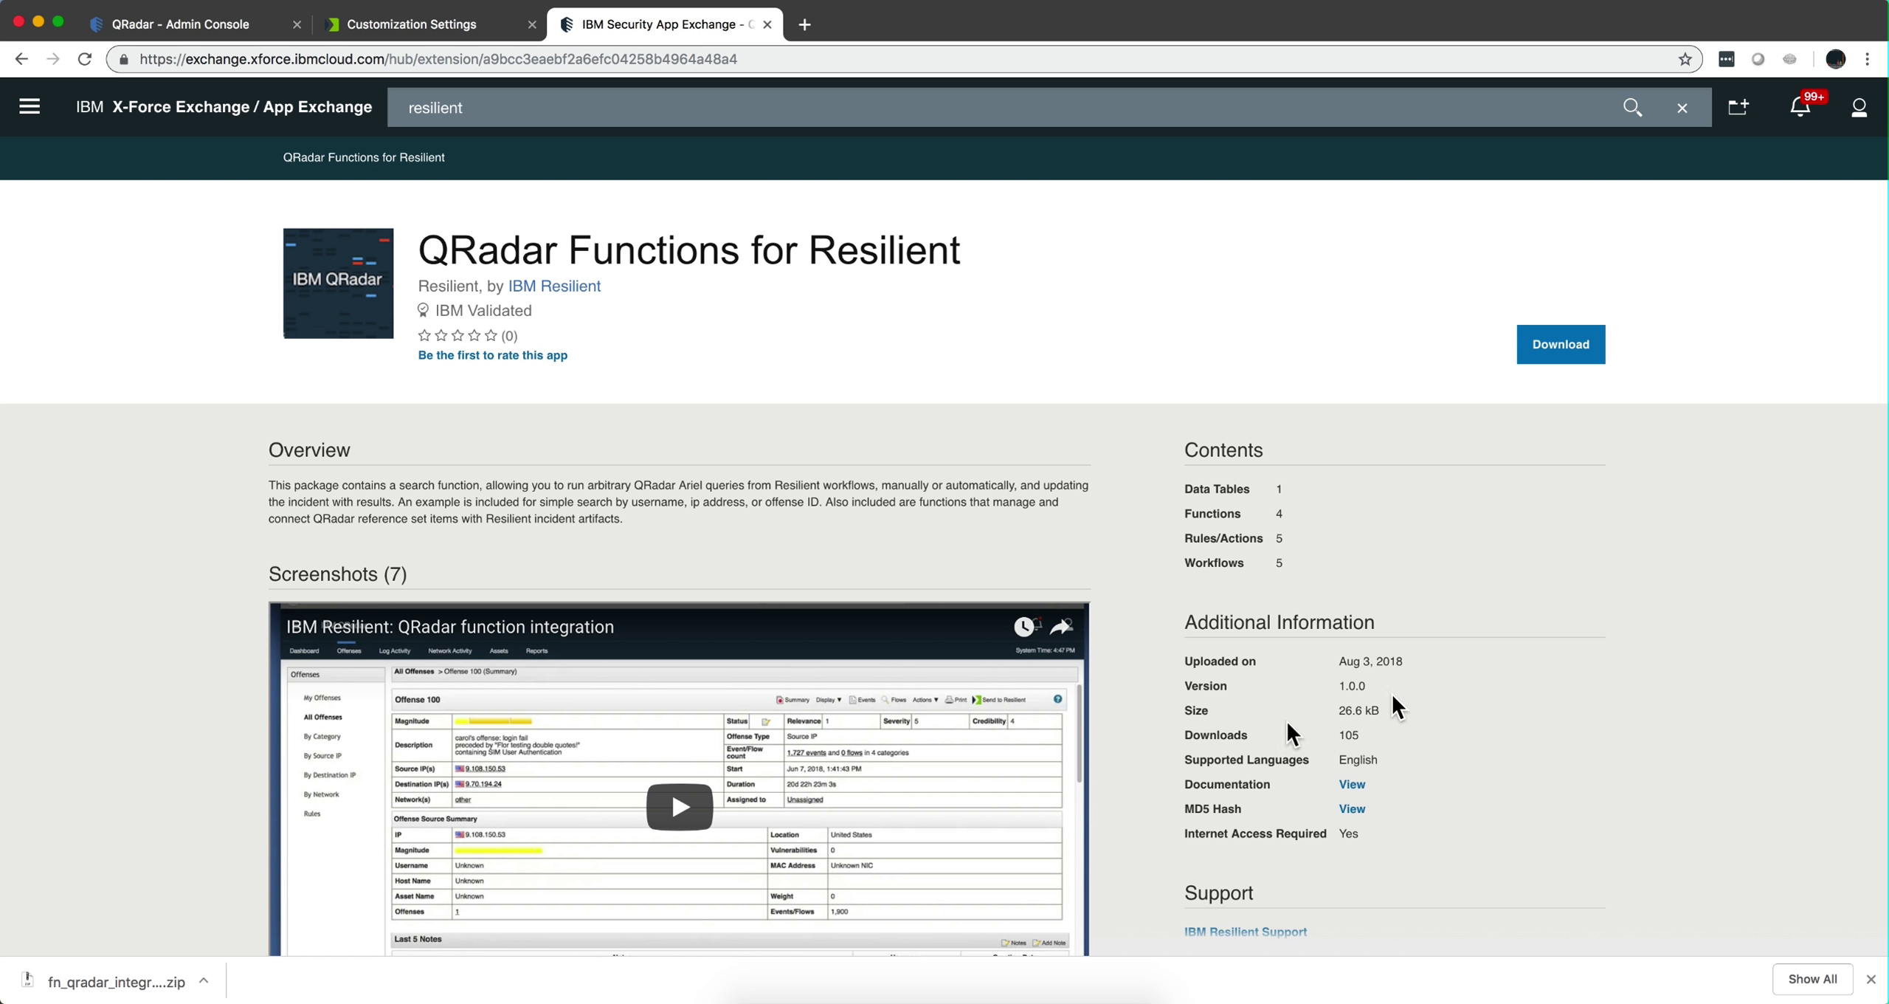
Download the QRadar Functions for Resilient package and view it in the Downloads folder.
click(1563, 347)
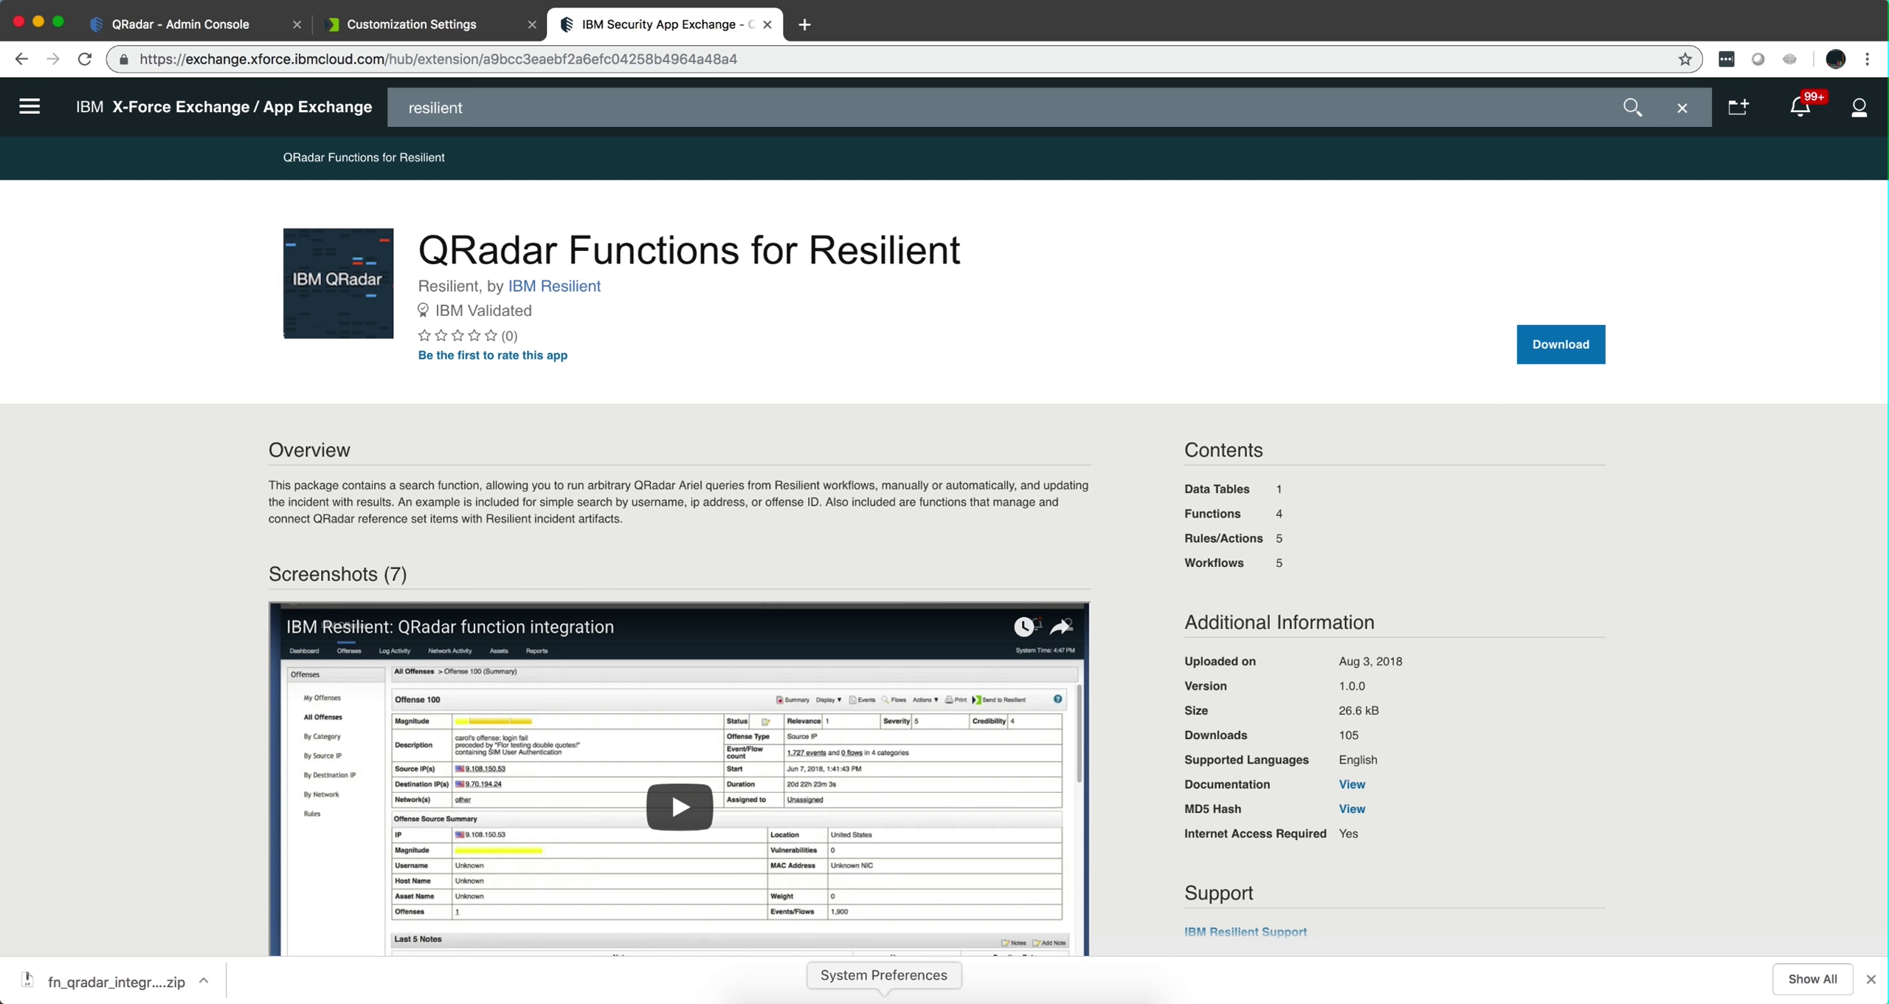
click(751, 997)
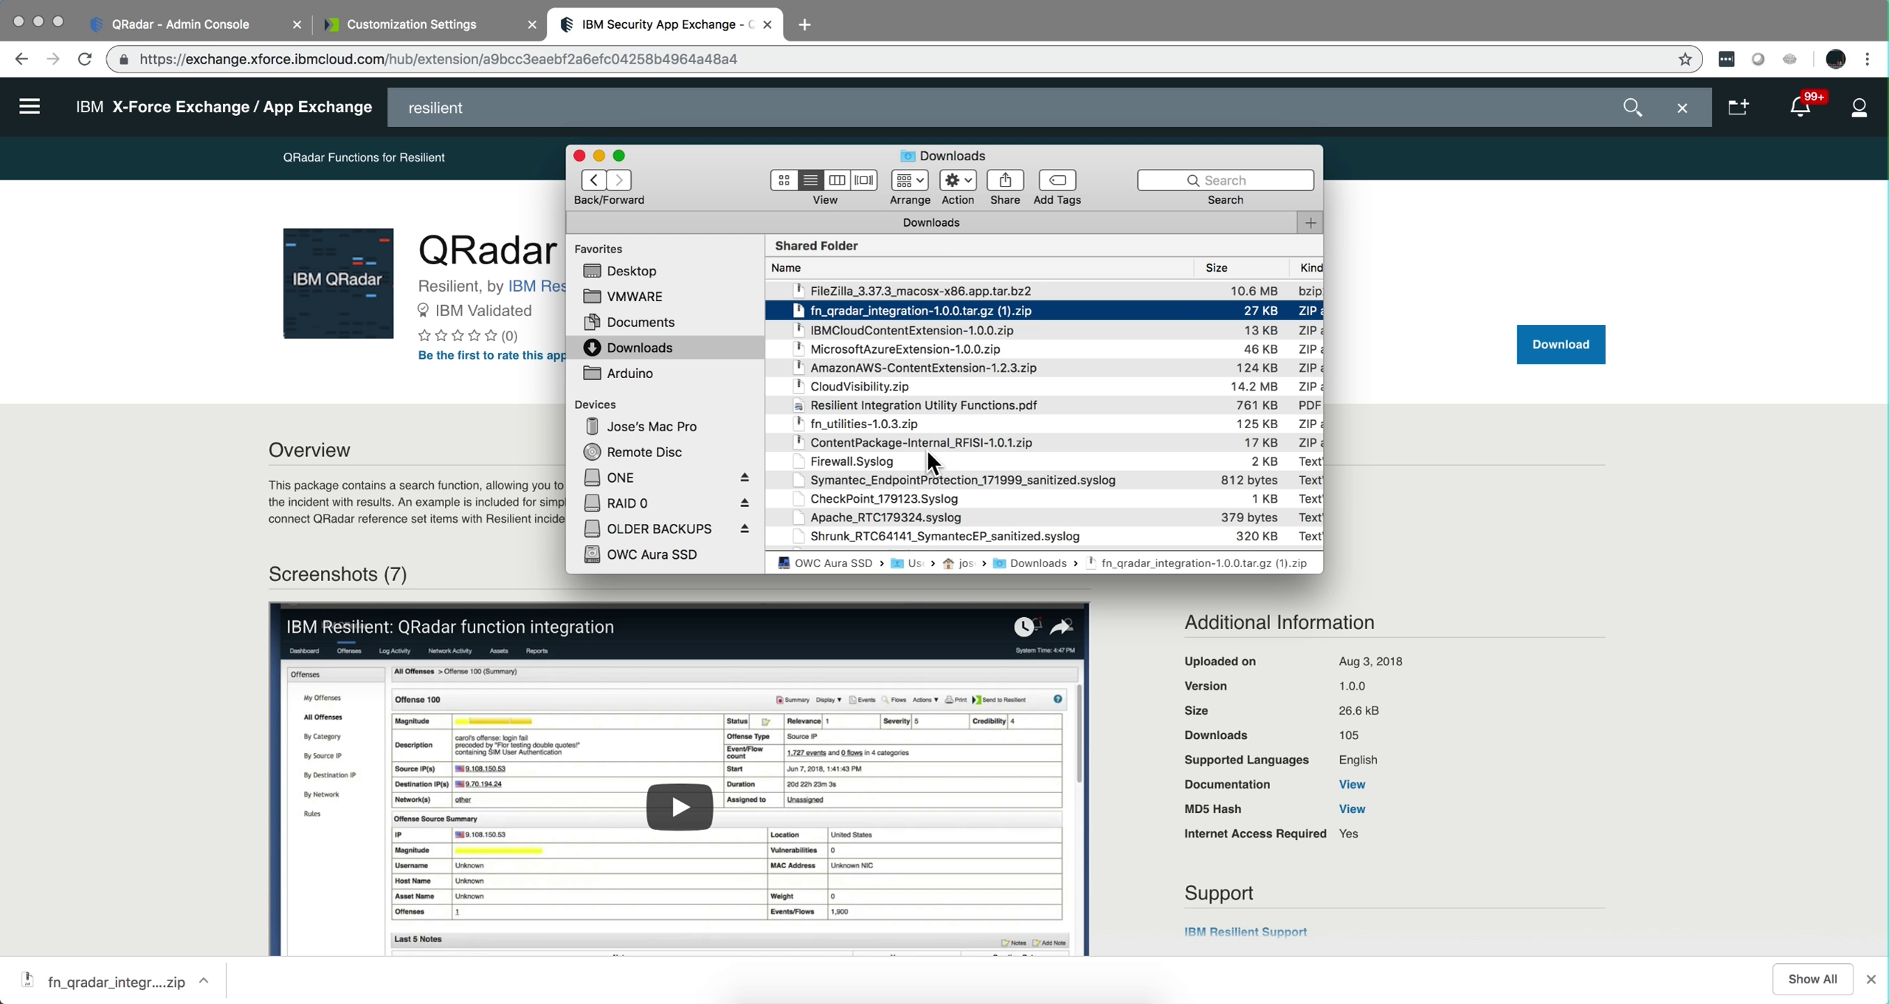
Open Resilient Integration Utility Functions.pdf and read its Installation and Configure sections.
double_click(935, 402)
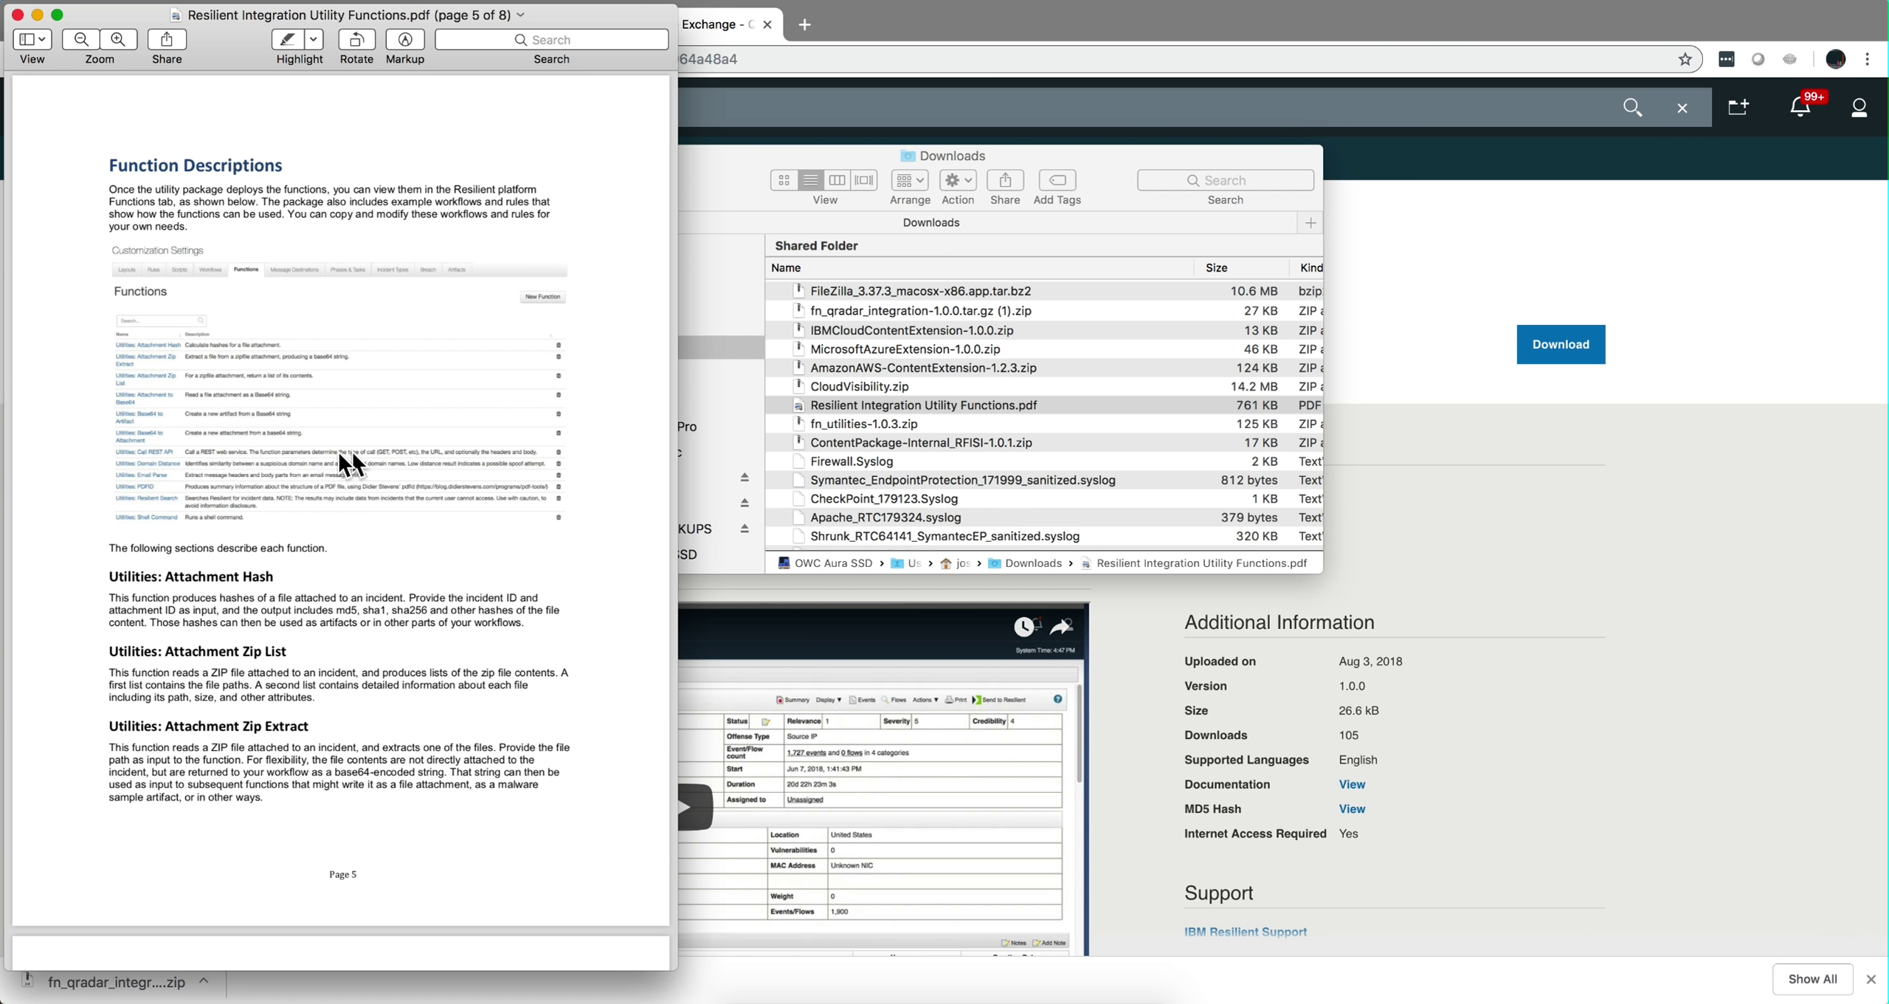
scroll(326, 376, down, 10)
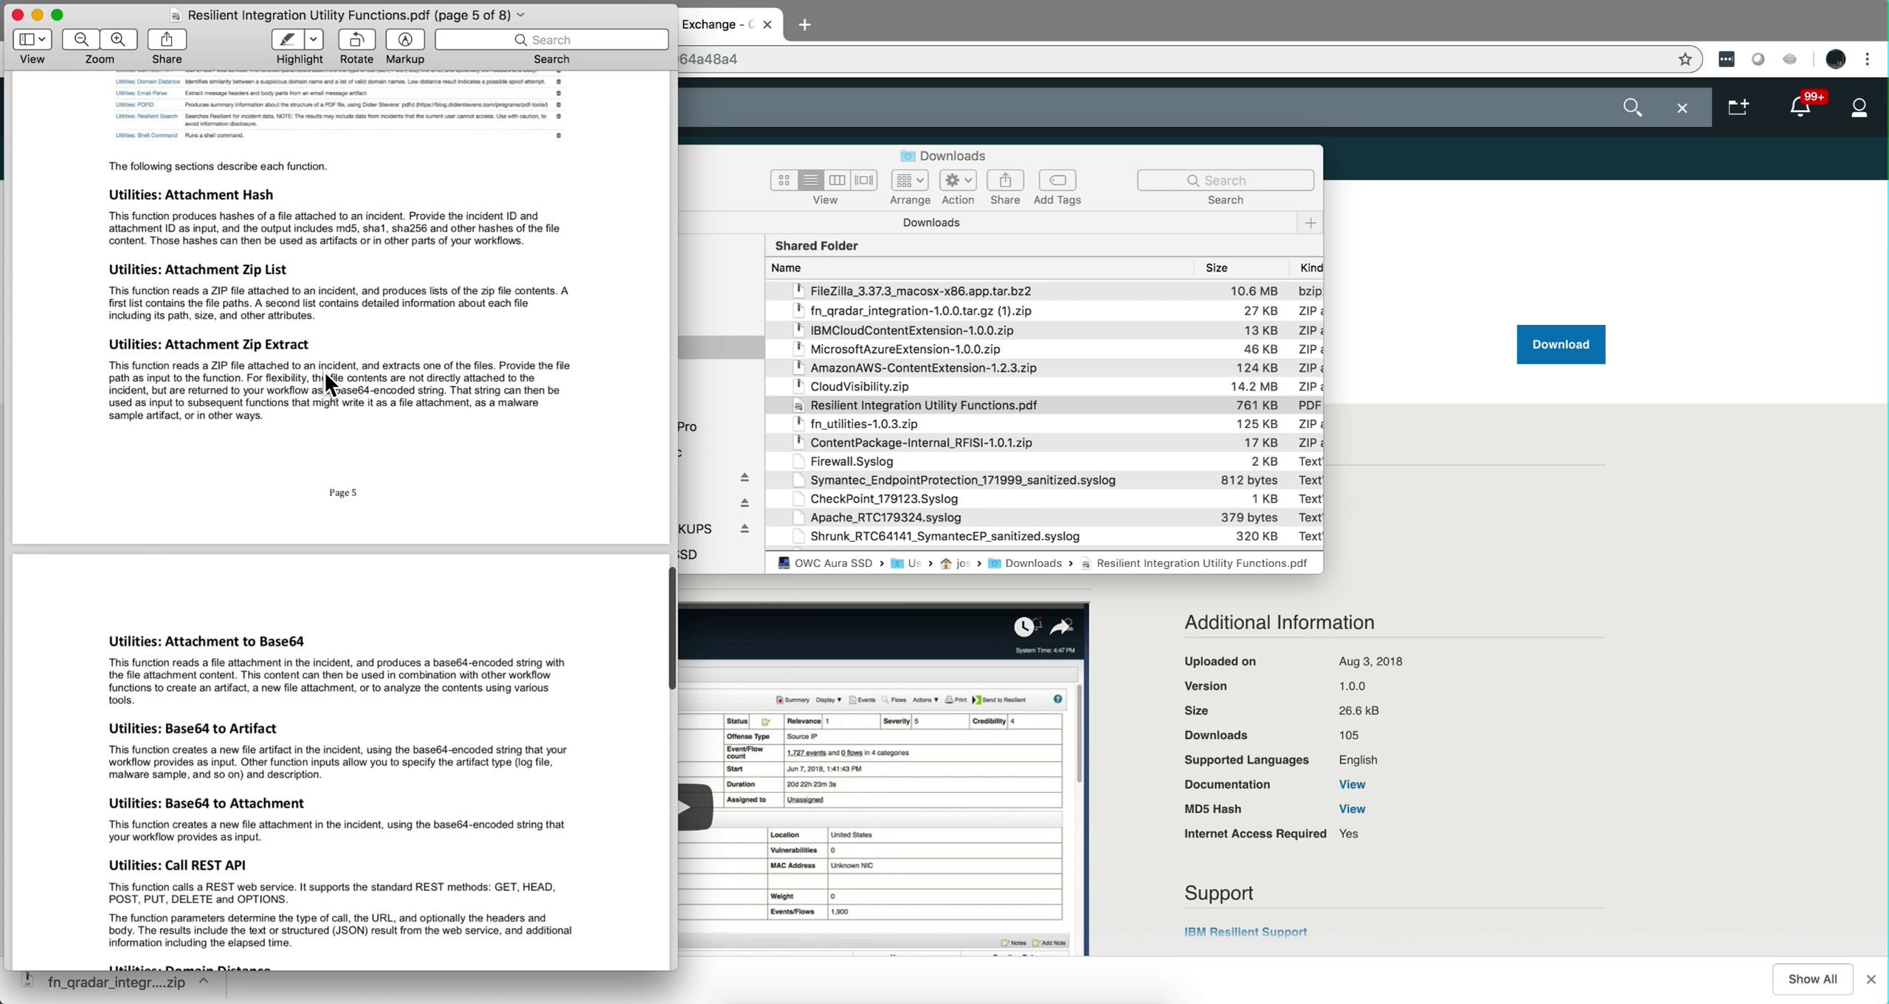
scroll(330, 384, up, 20)
scroll(329, 383, down, 15)
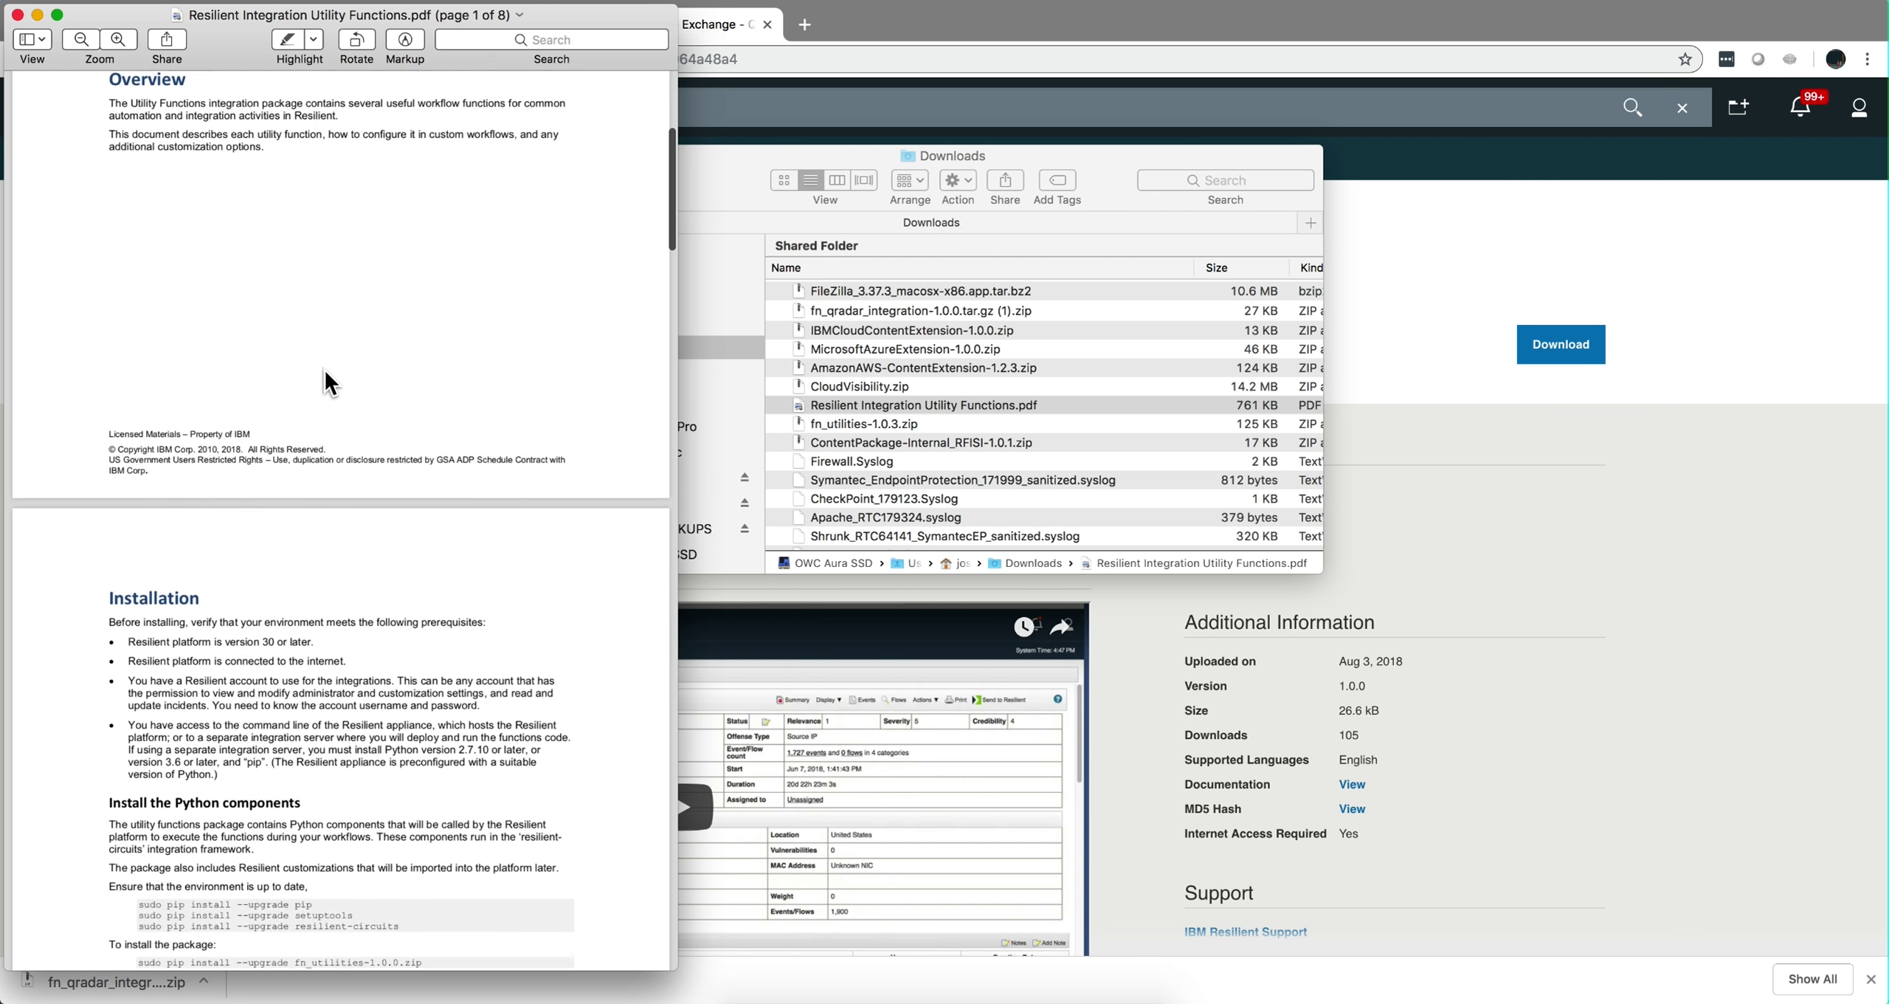
scroll(329, 383, down, 1)
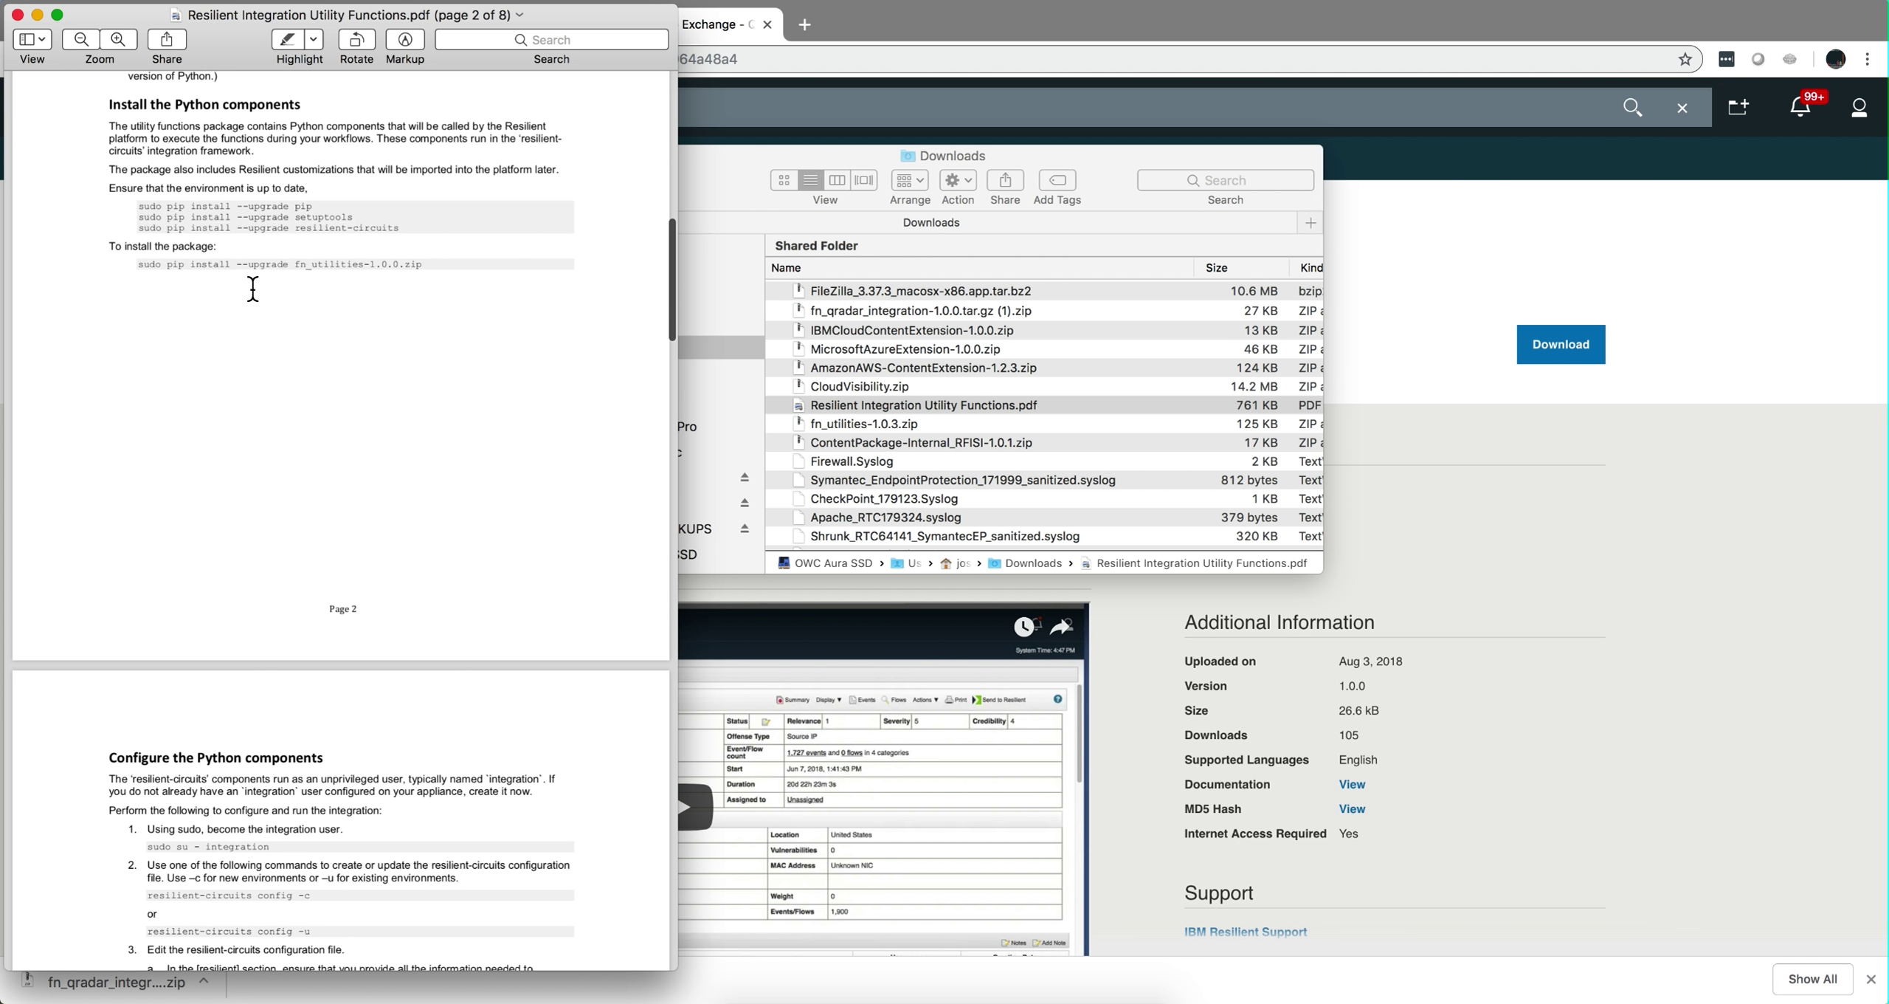
scroll(240, 775, down, 5)
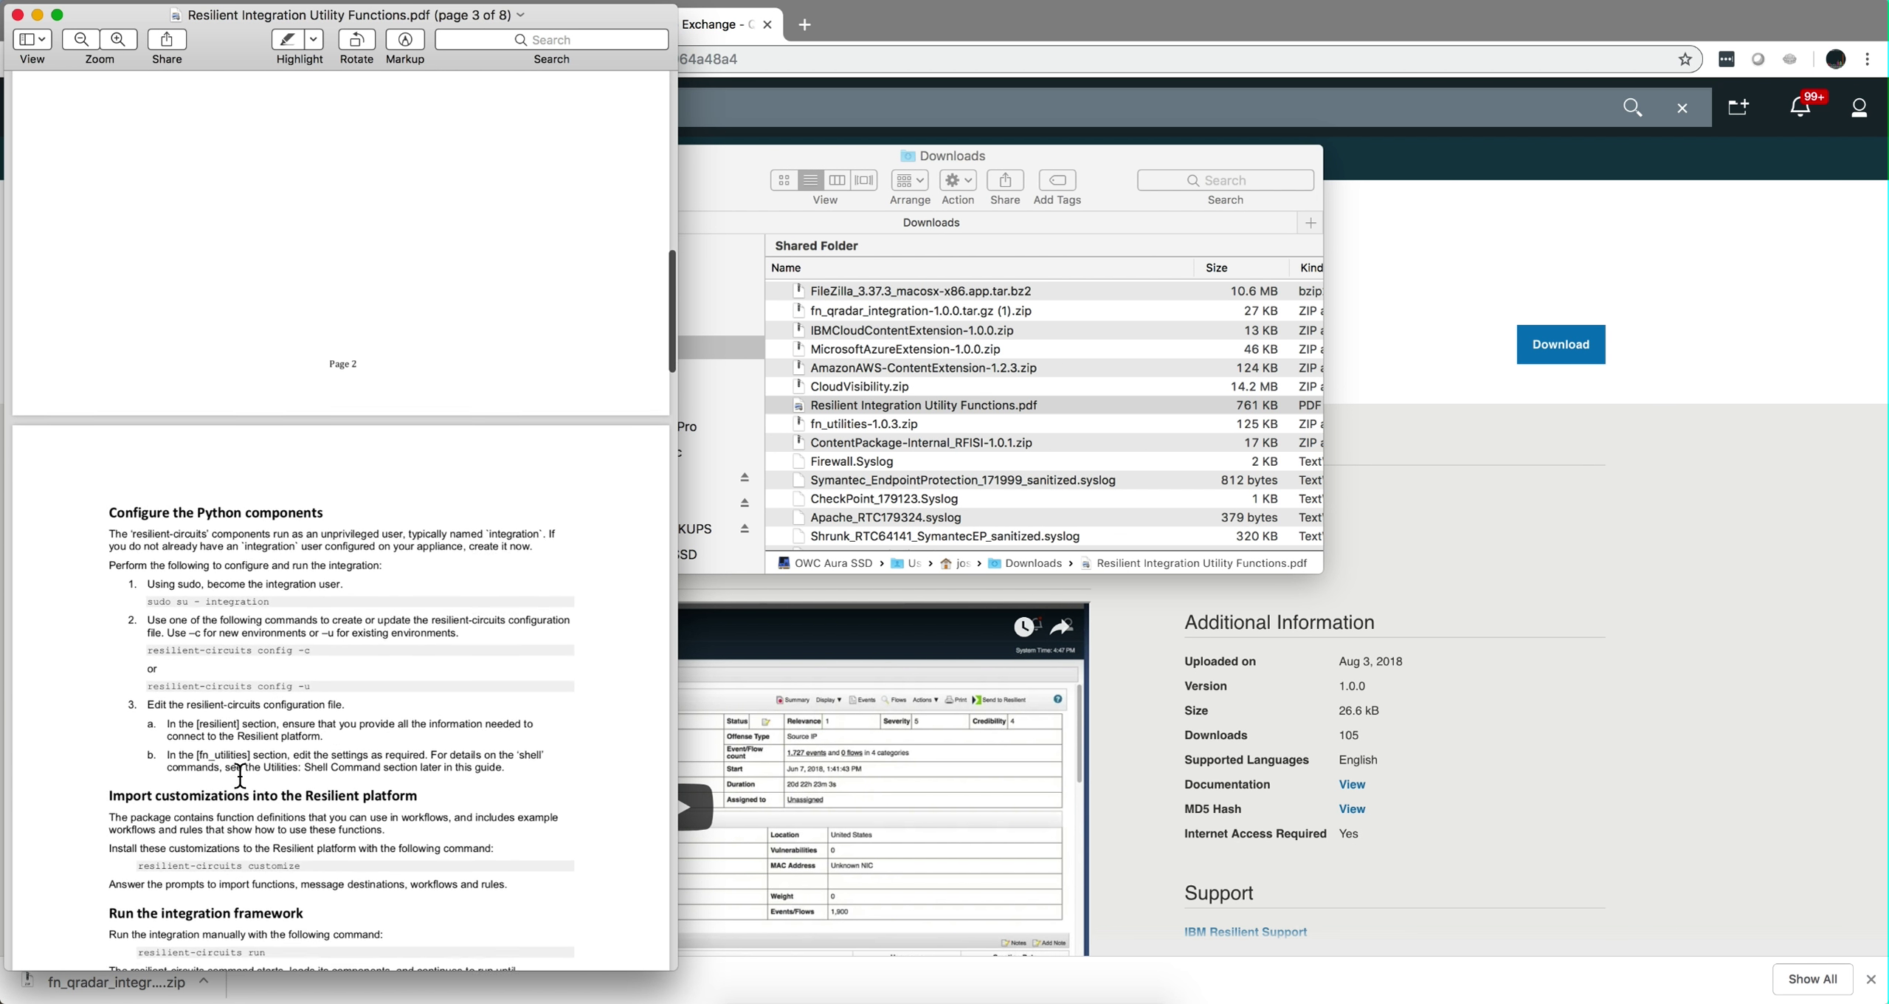
key(super+w)
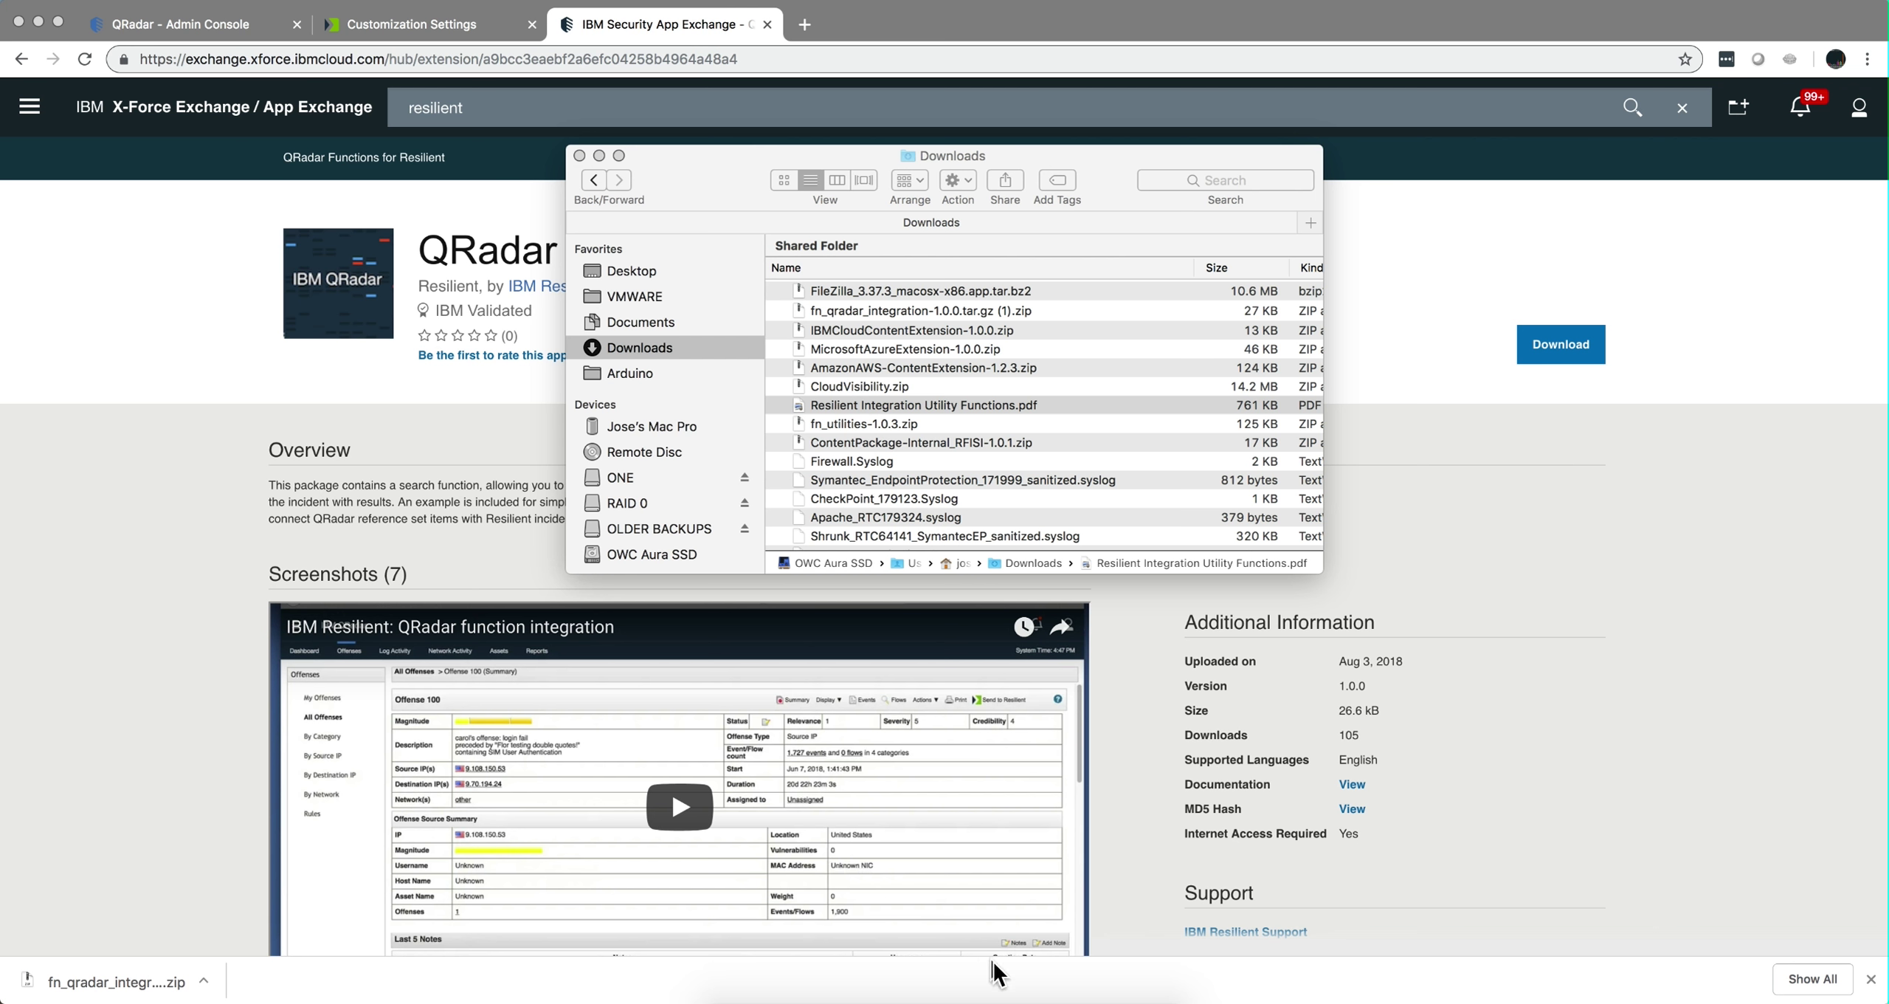
Check the remote /home/resadmin listing in FileZilla, then minimize FileZilla.
click(963, 998)
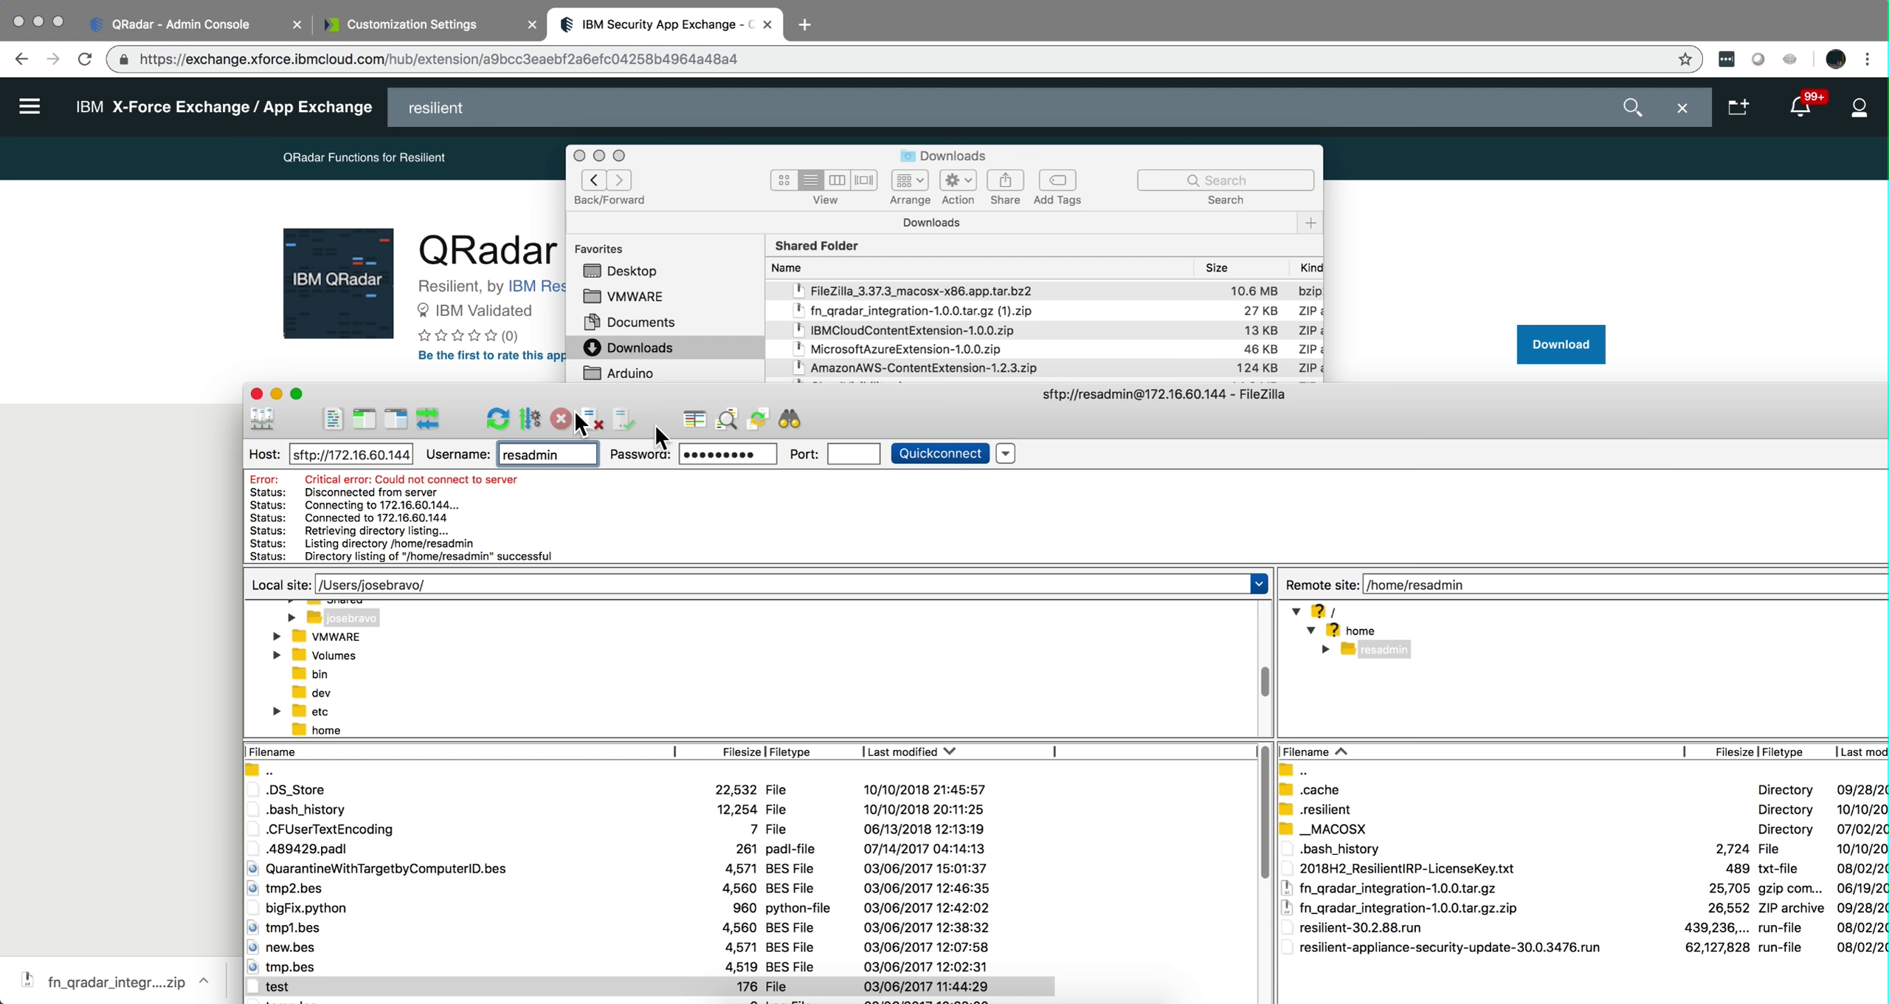
click(276, 393)
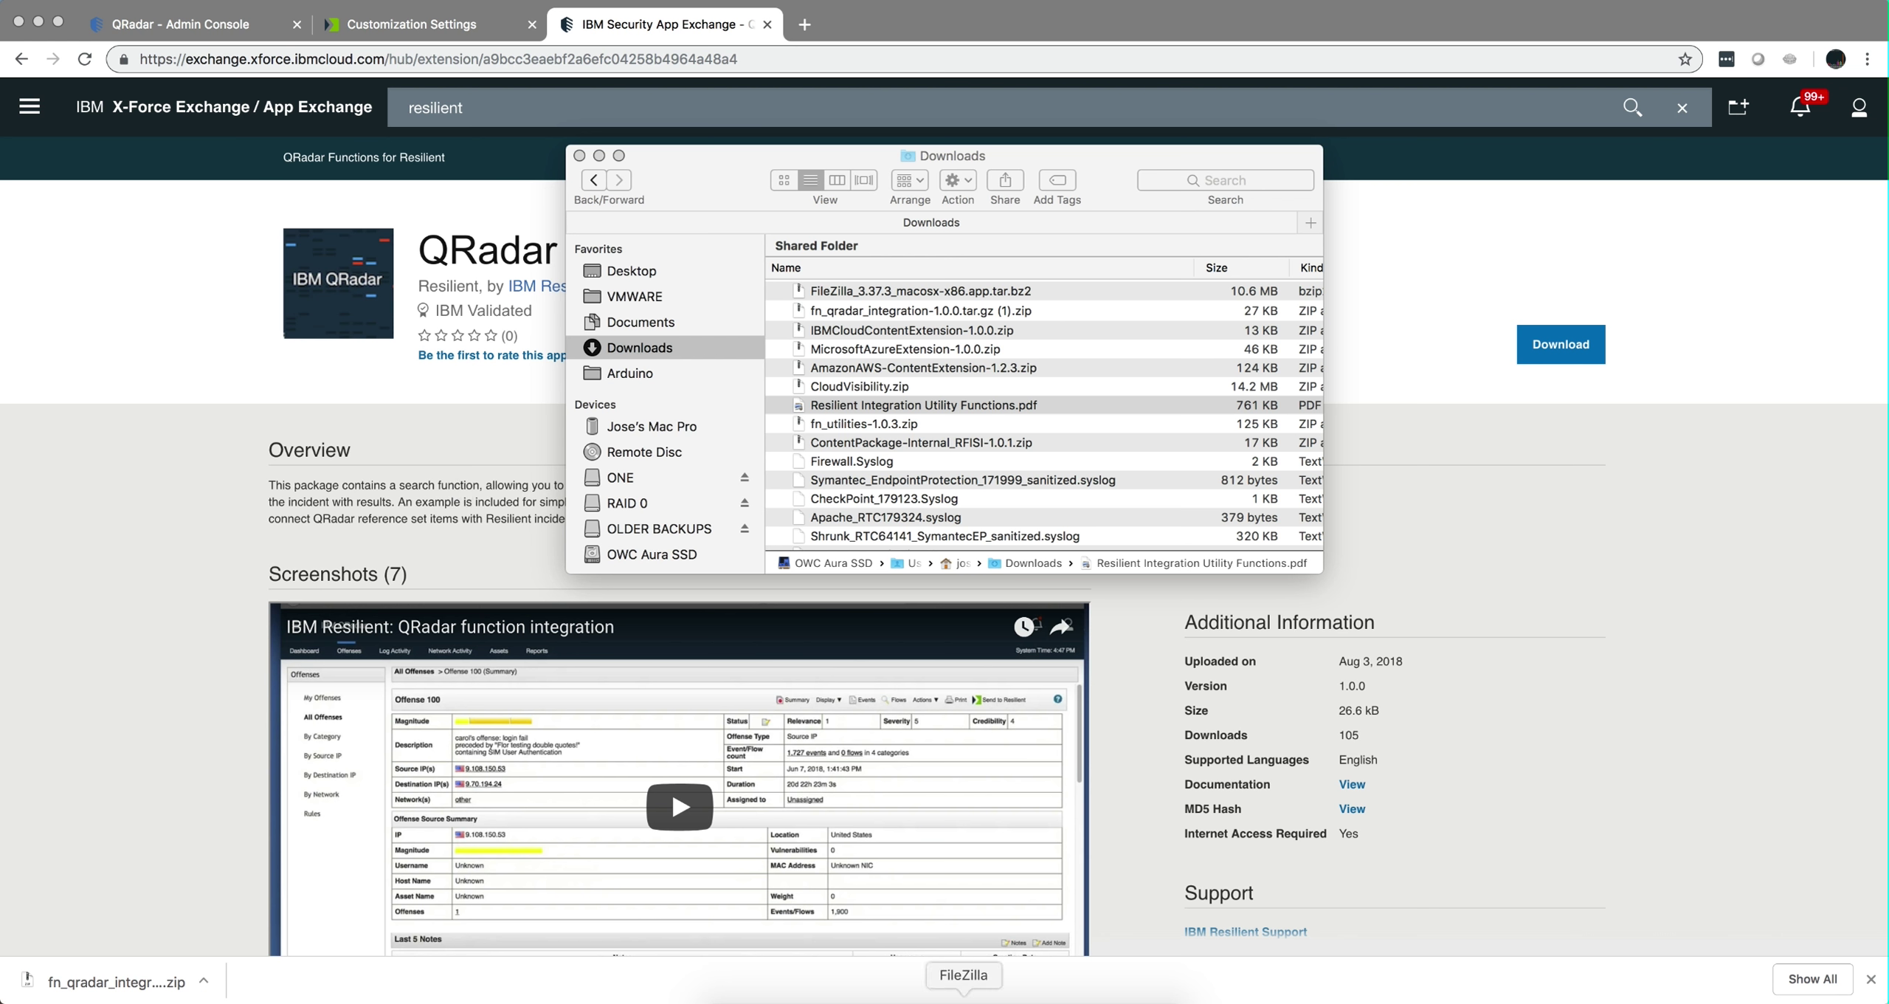
Run sudo pip install --upgrade for pip, setuptools and resilient-circuits, entering the sudo password.
click(937, 996)
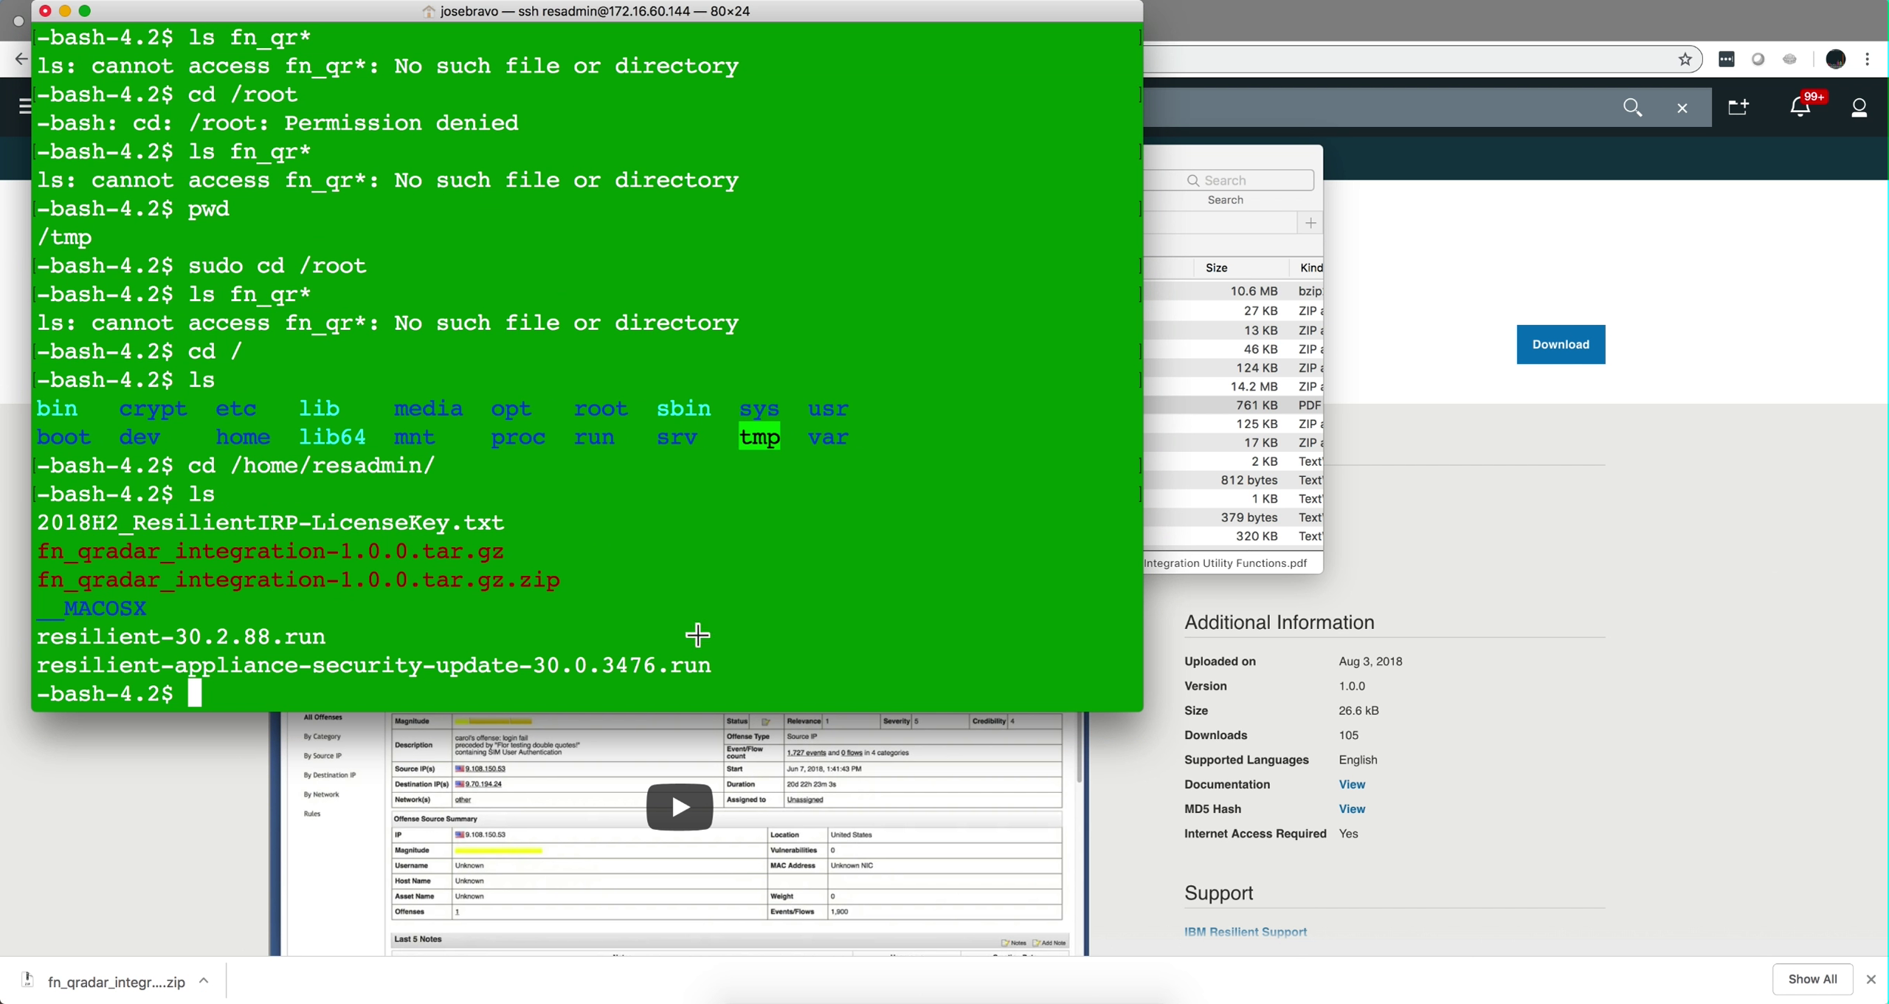
text(sudo pip install --upgrade pip)
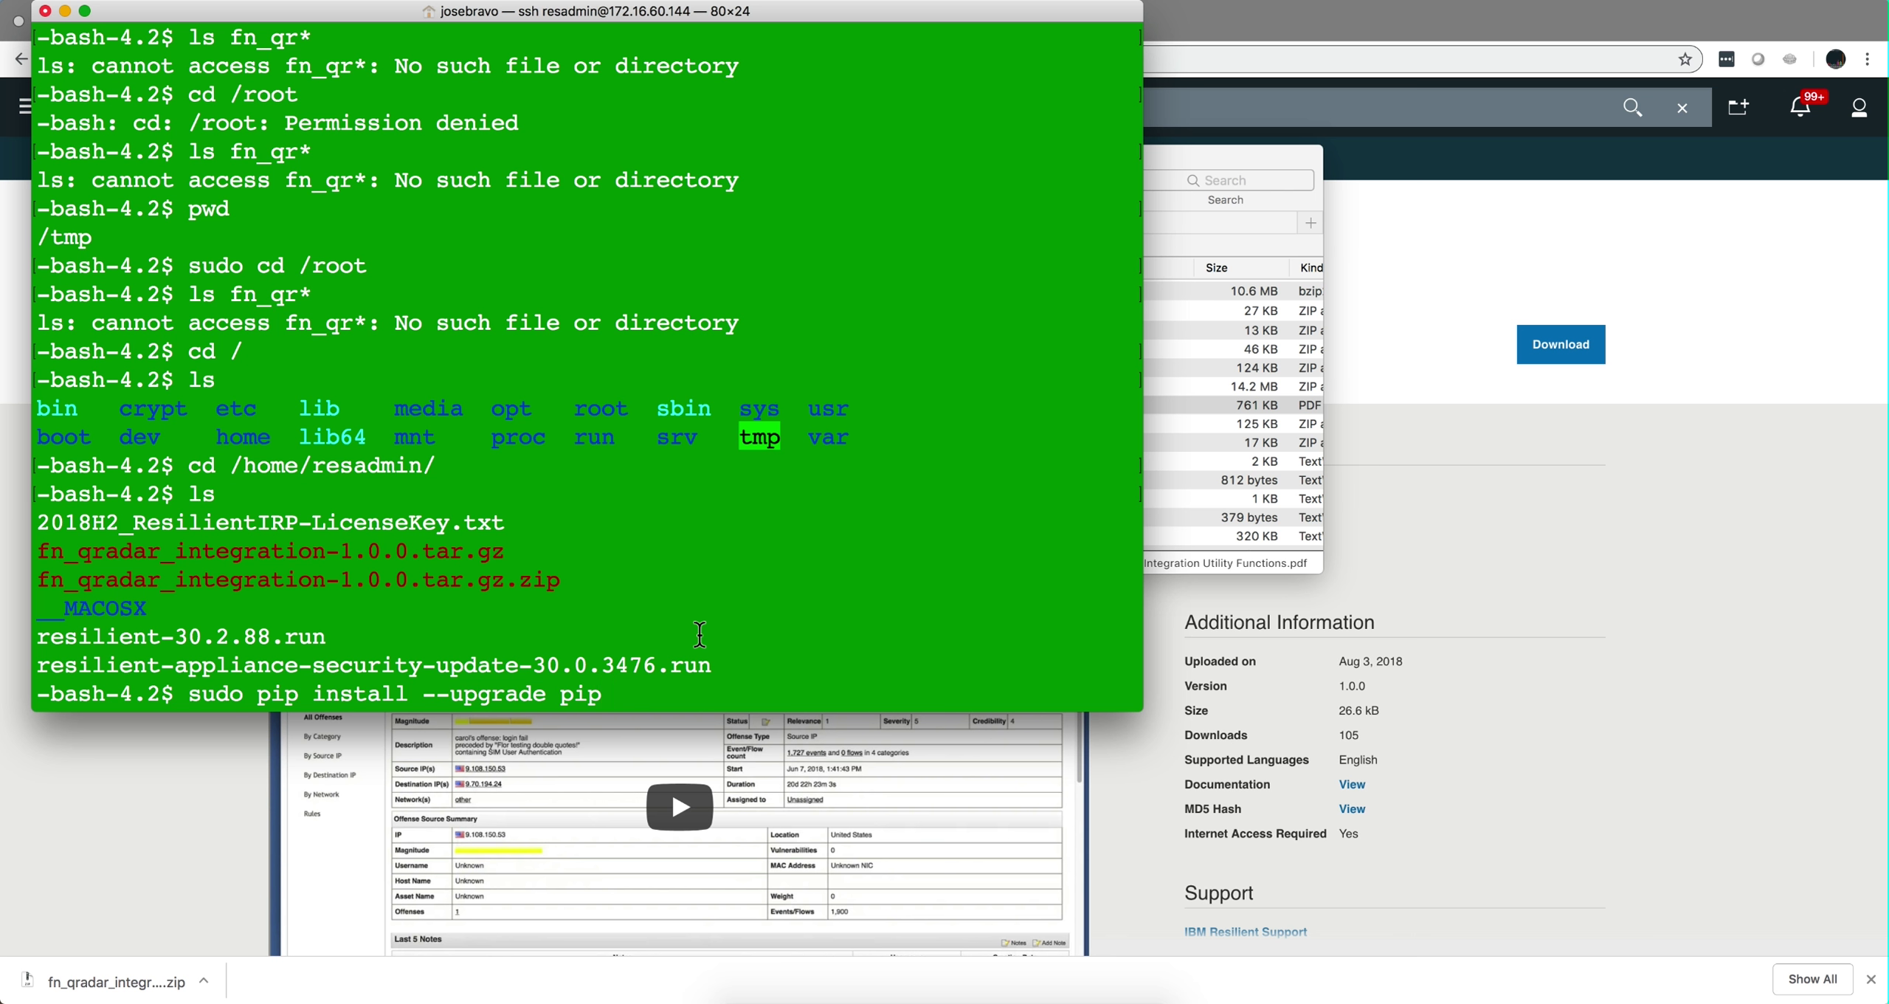
key(Return)
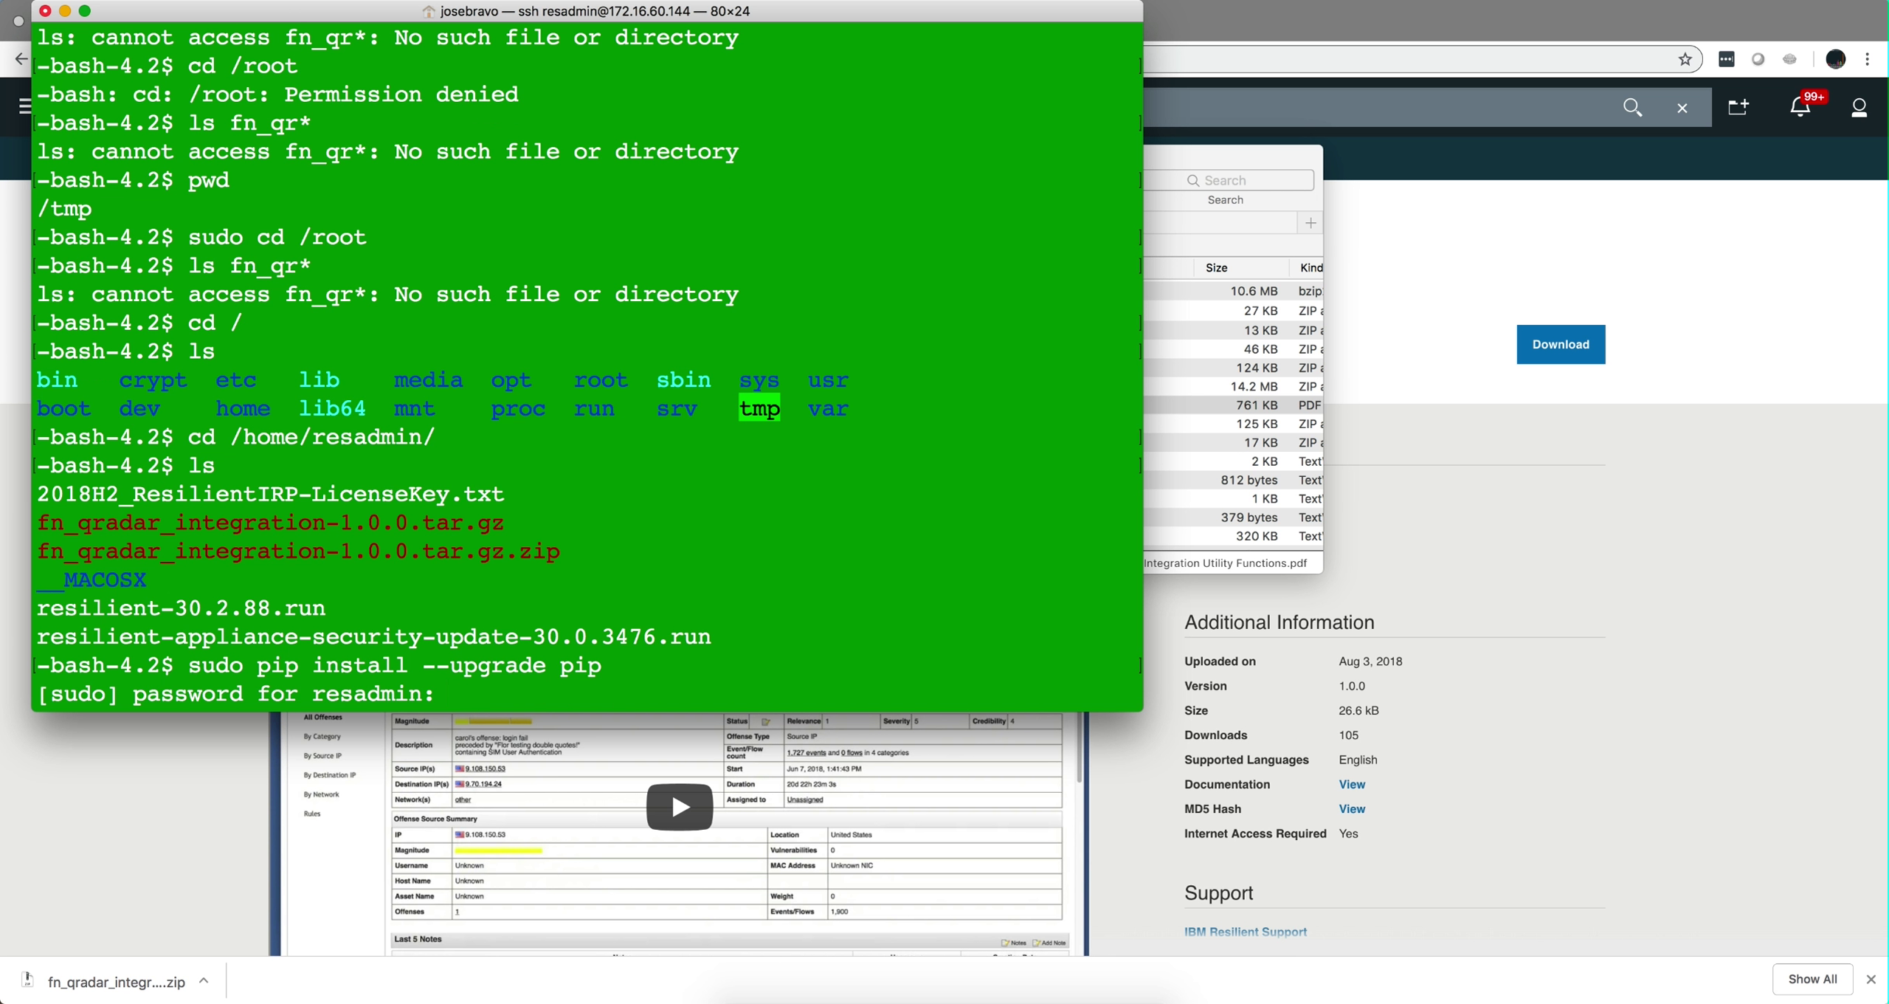
key(Return)
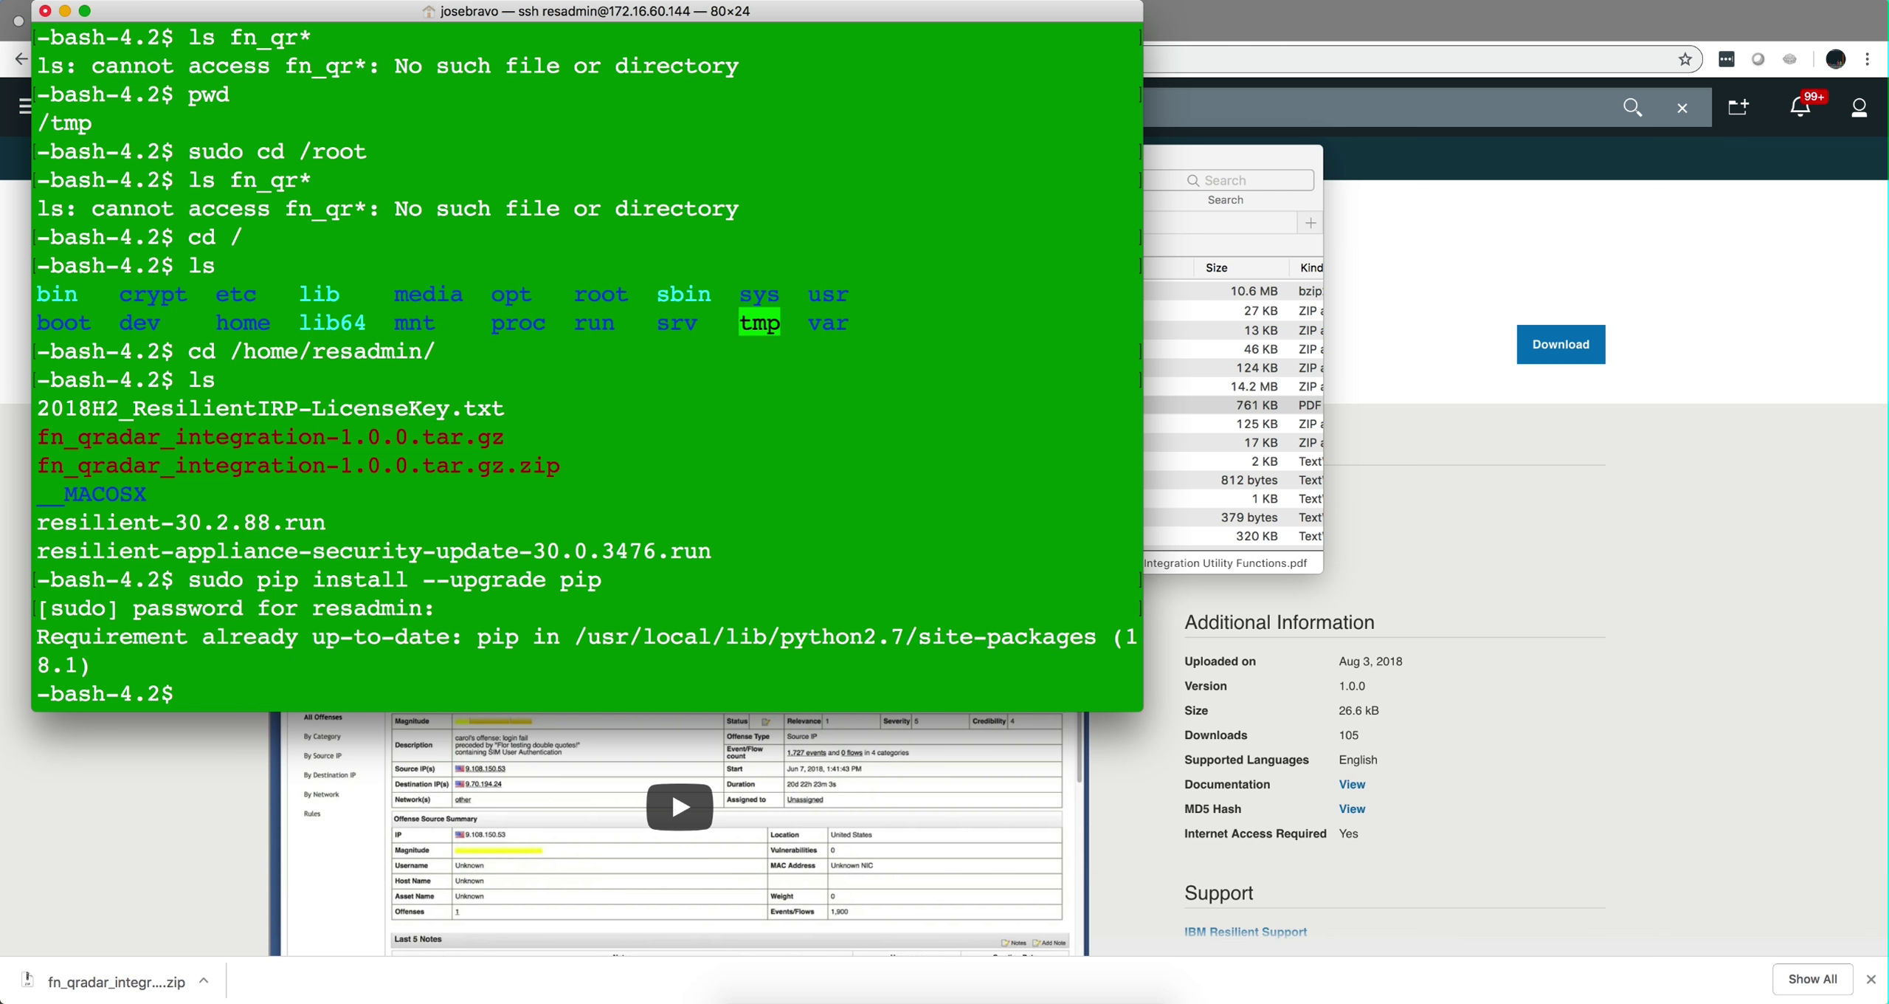
text(sudo pip install --upgrade setuptools)
key(Return)
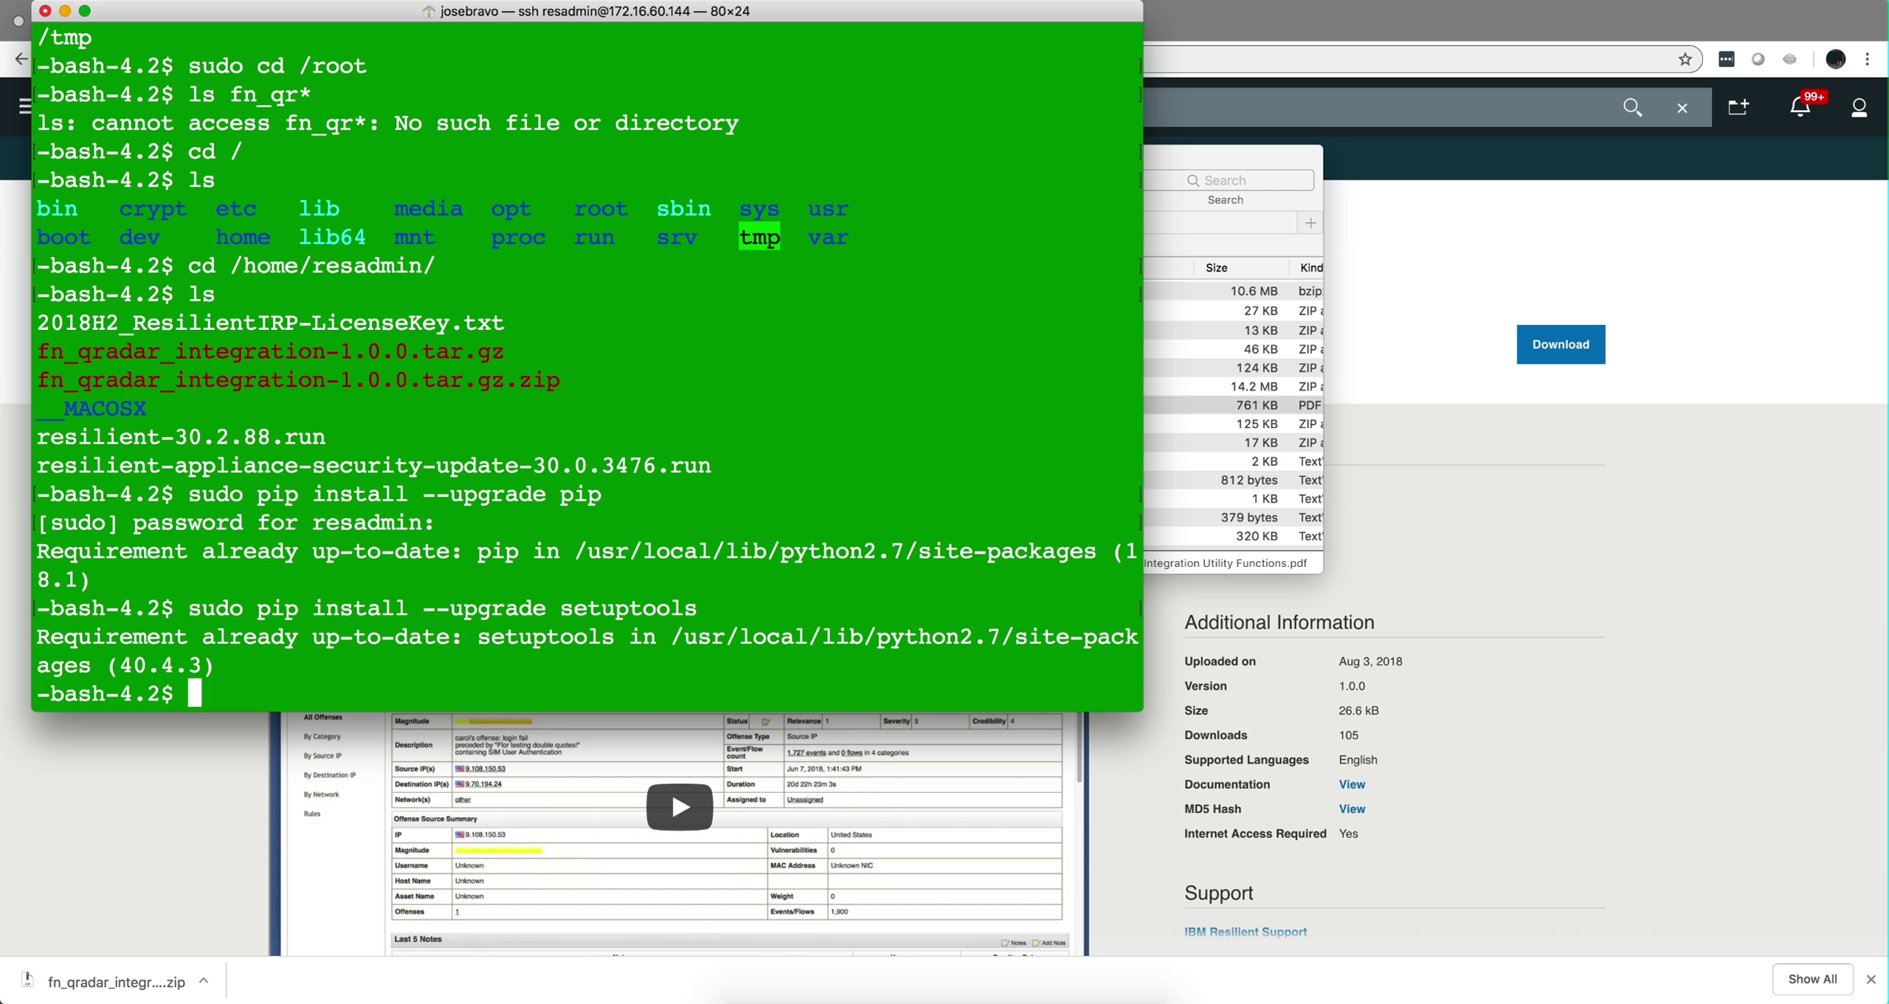
text(sudo pip install --upgrade resilient-circuits)
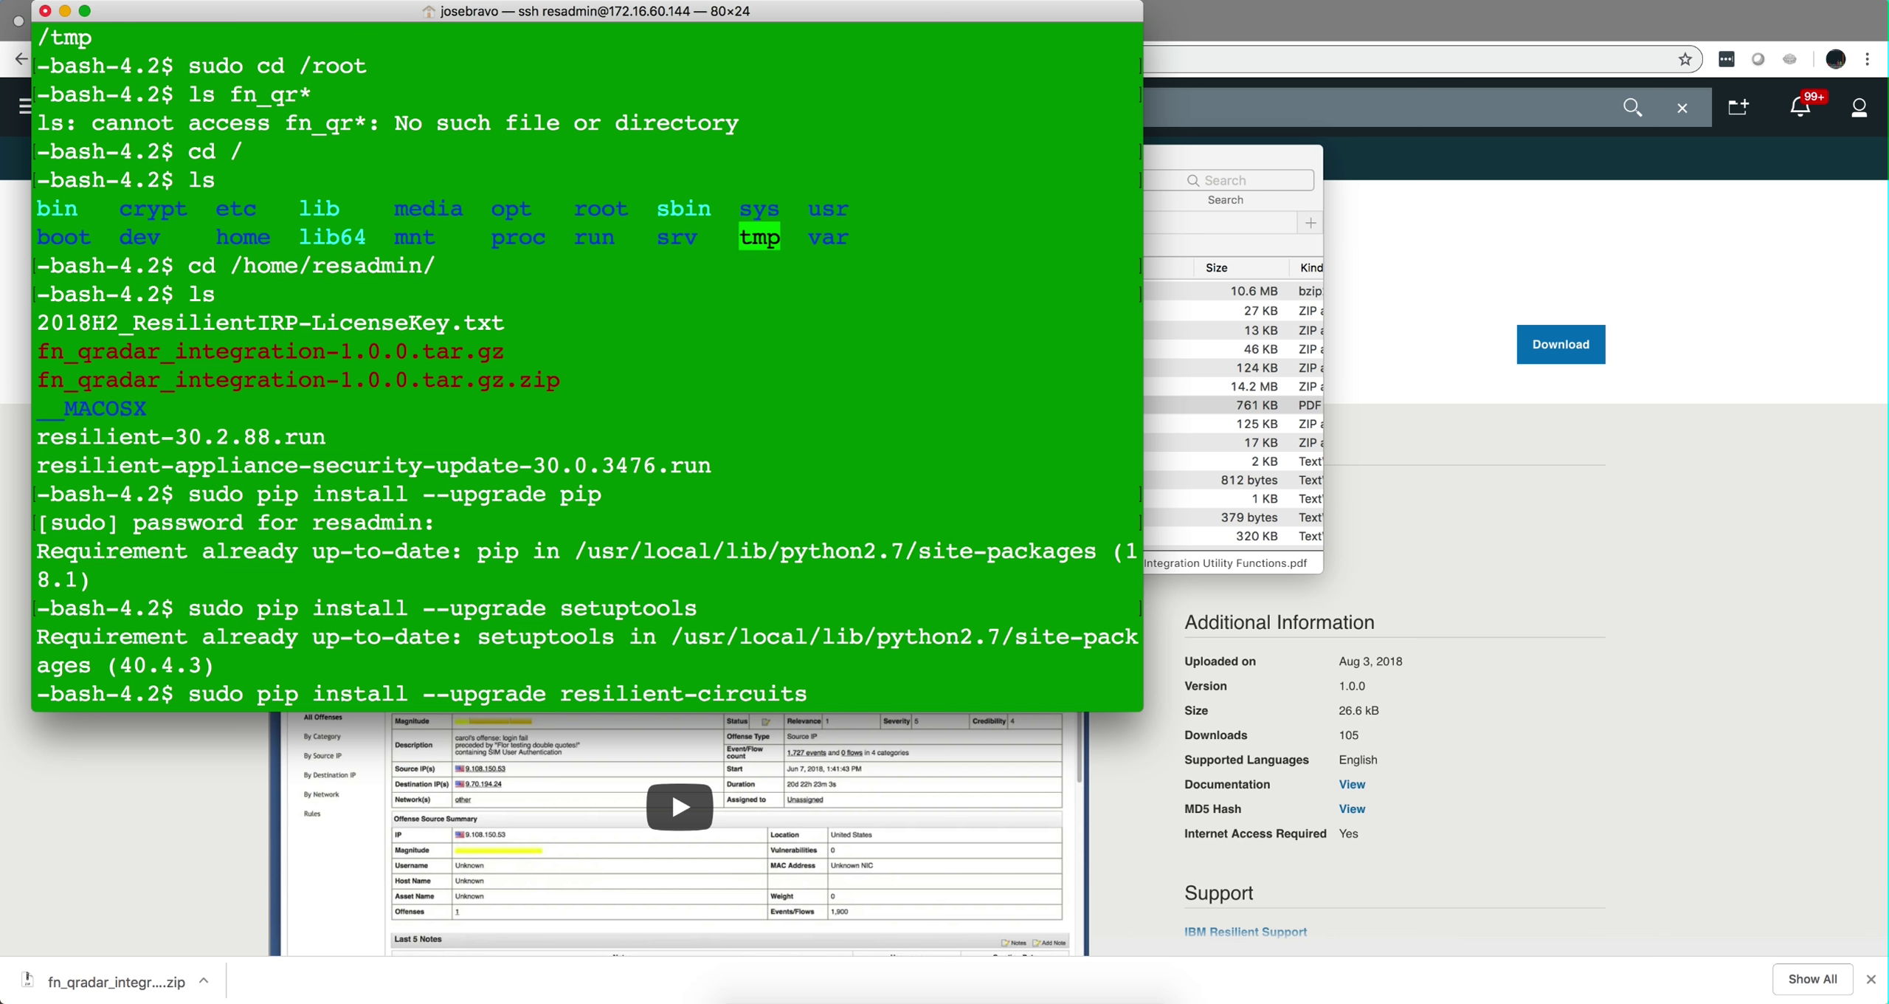
key(Return)
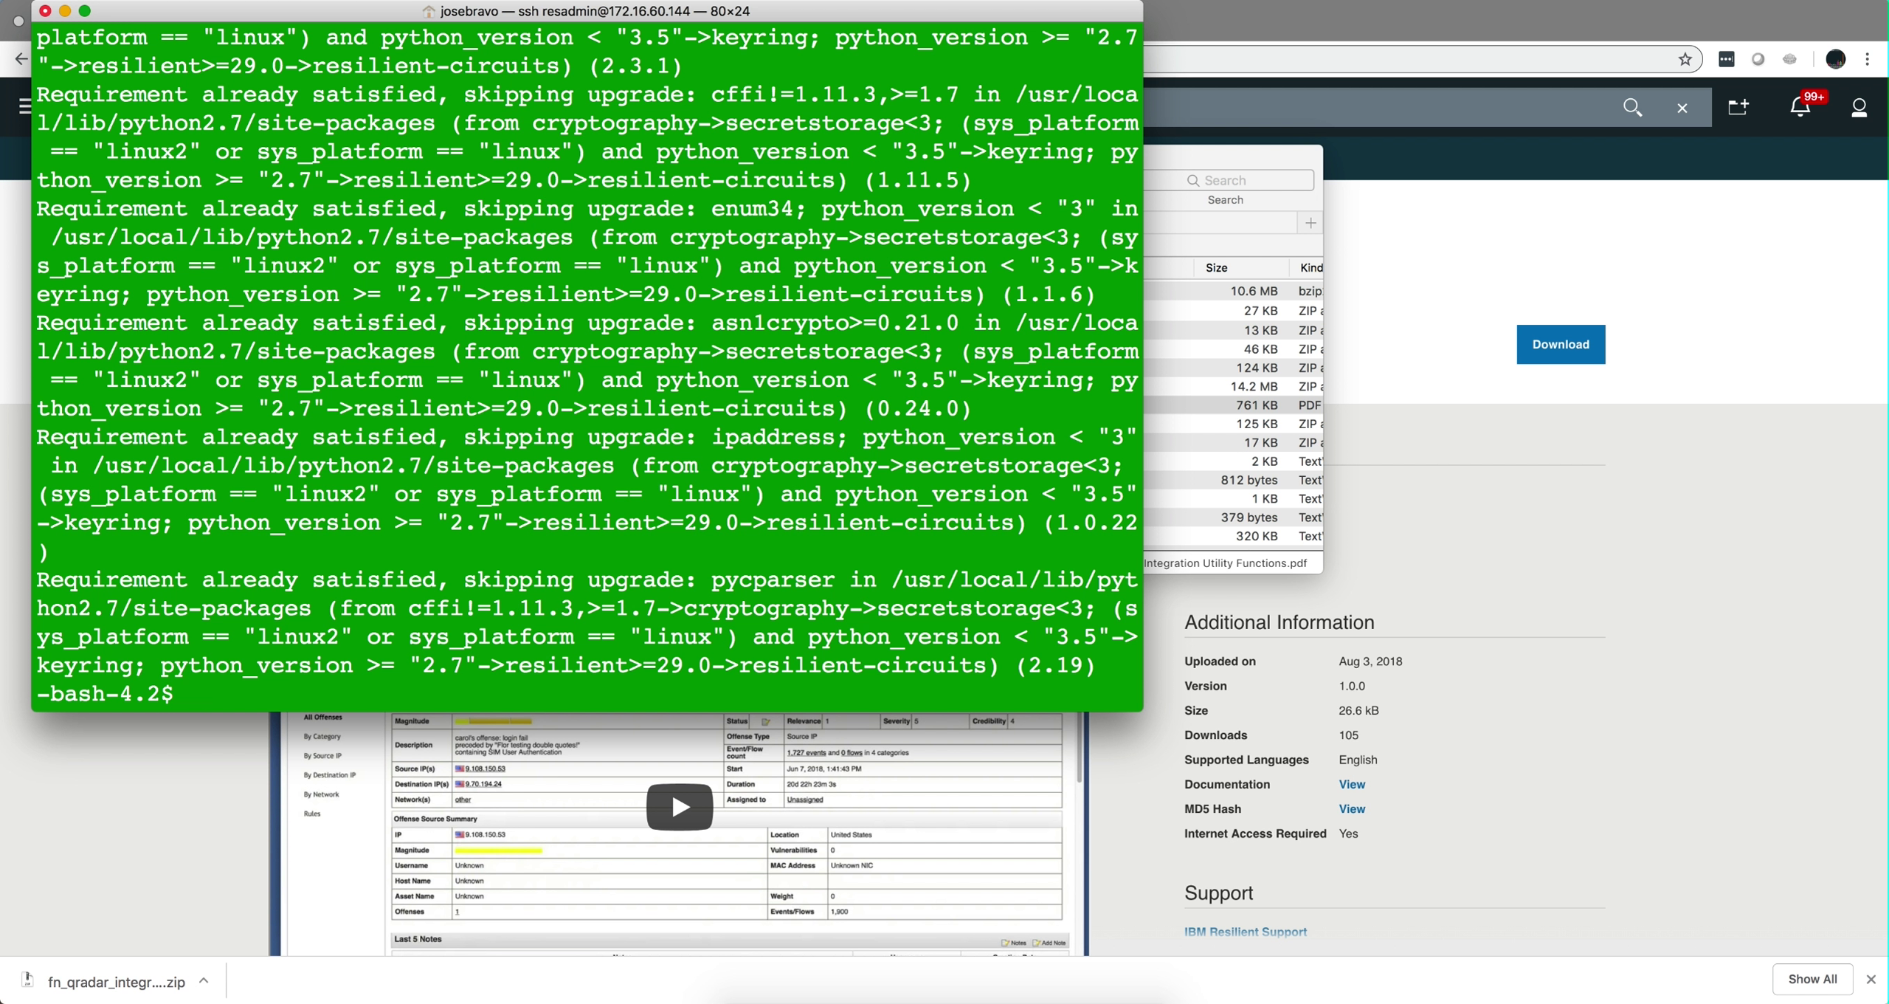
Confirm /home/resadmin with pwd, then type and cancel the fn_qradar_integration-1.0.0.tar.gz install.
text(pwd)
key(Return)
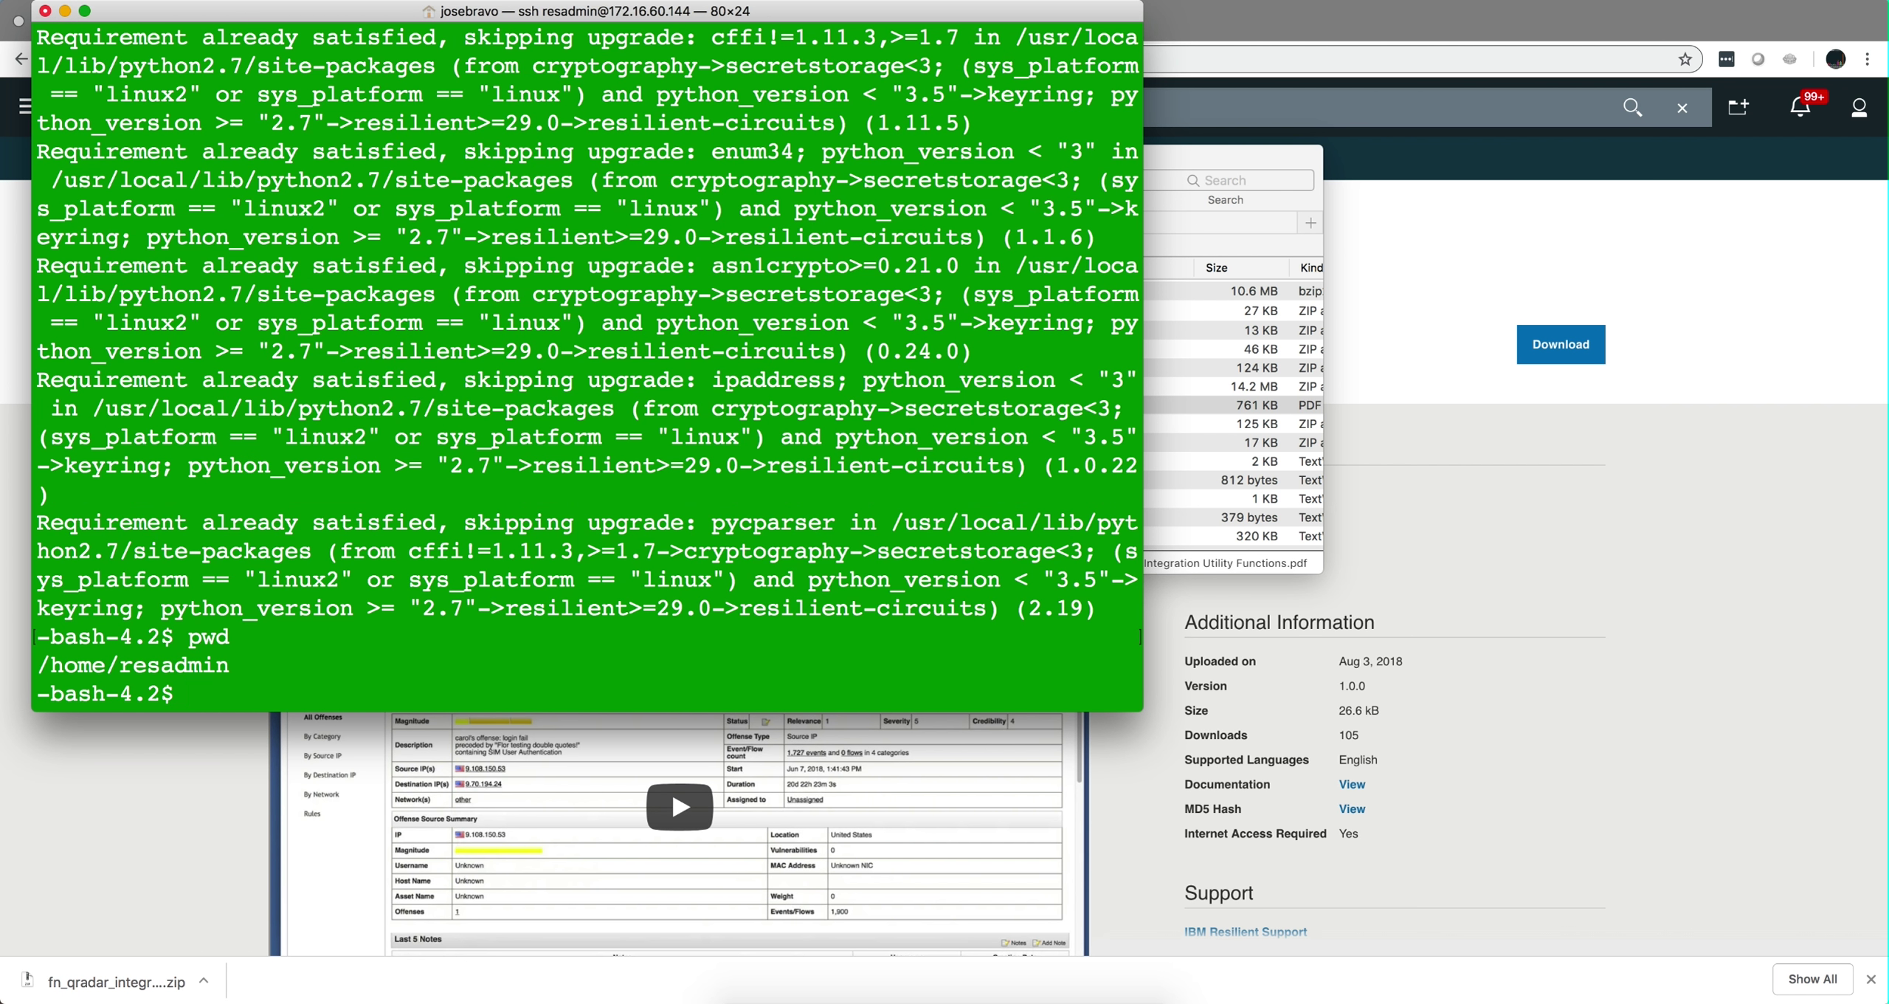
text(sudo pip install )
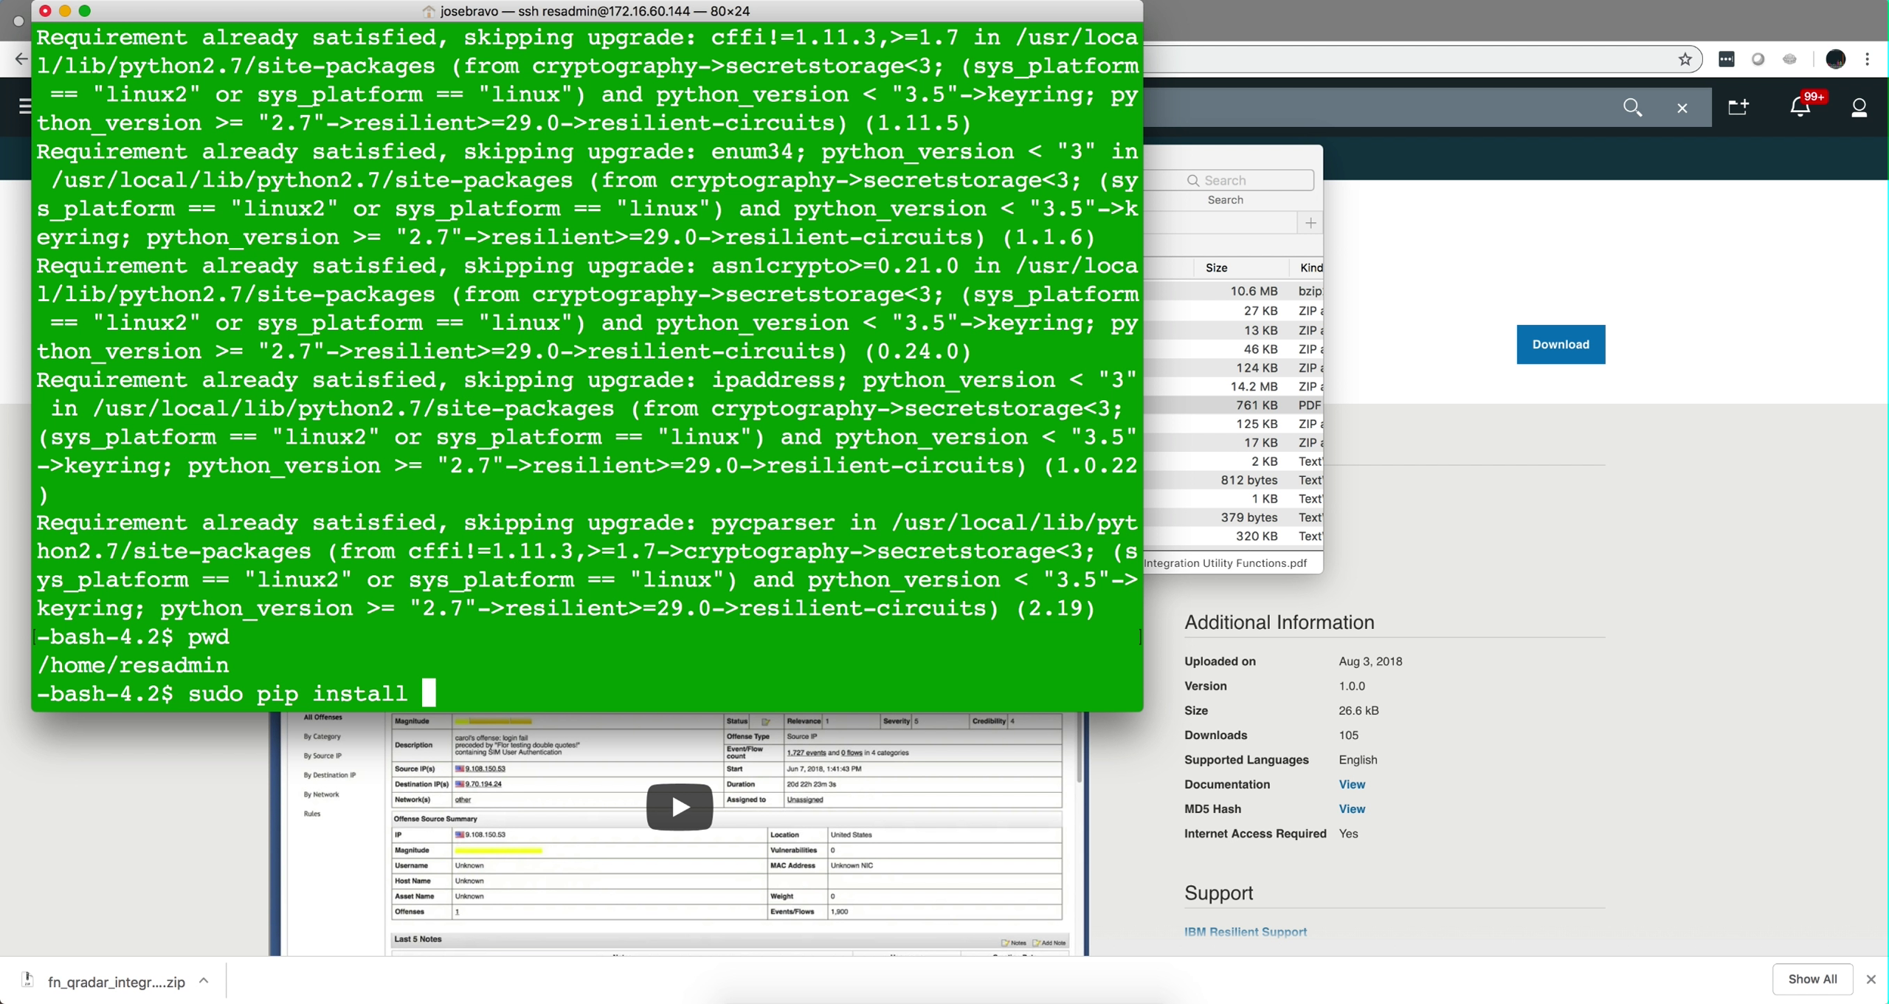
text(fn-)
key(BackSpace)
text(_)
key(Tab)
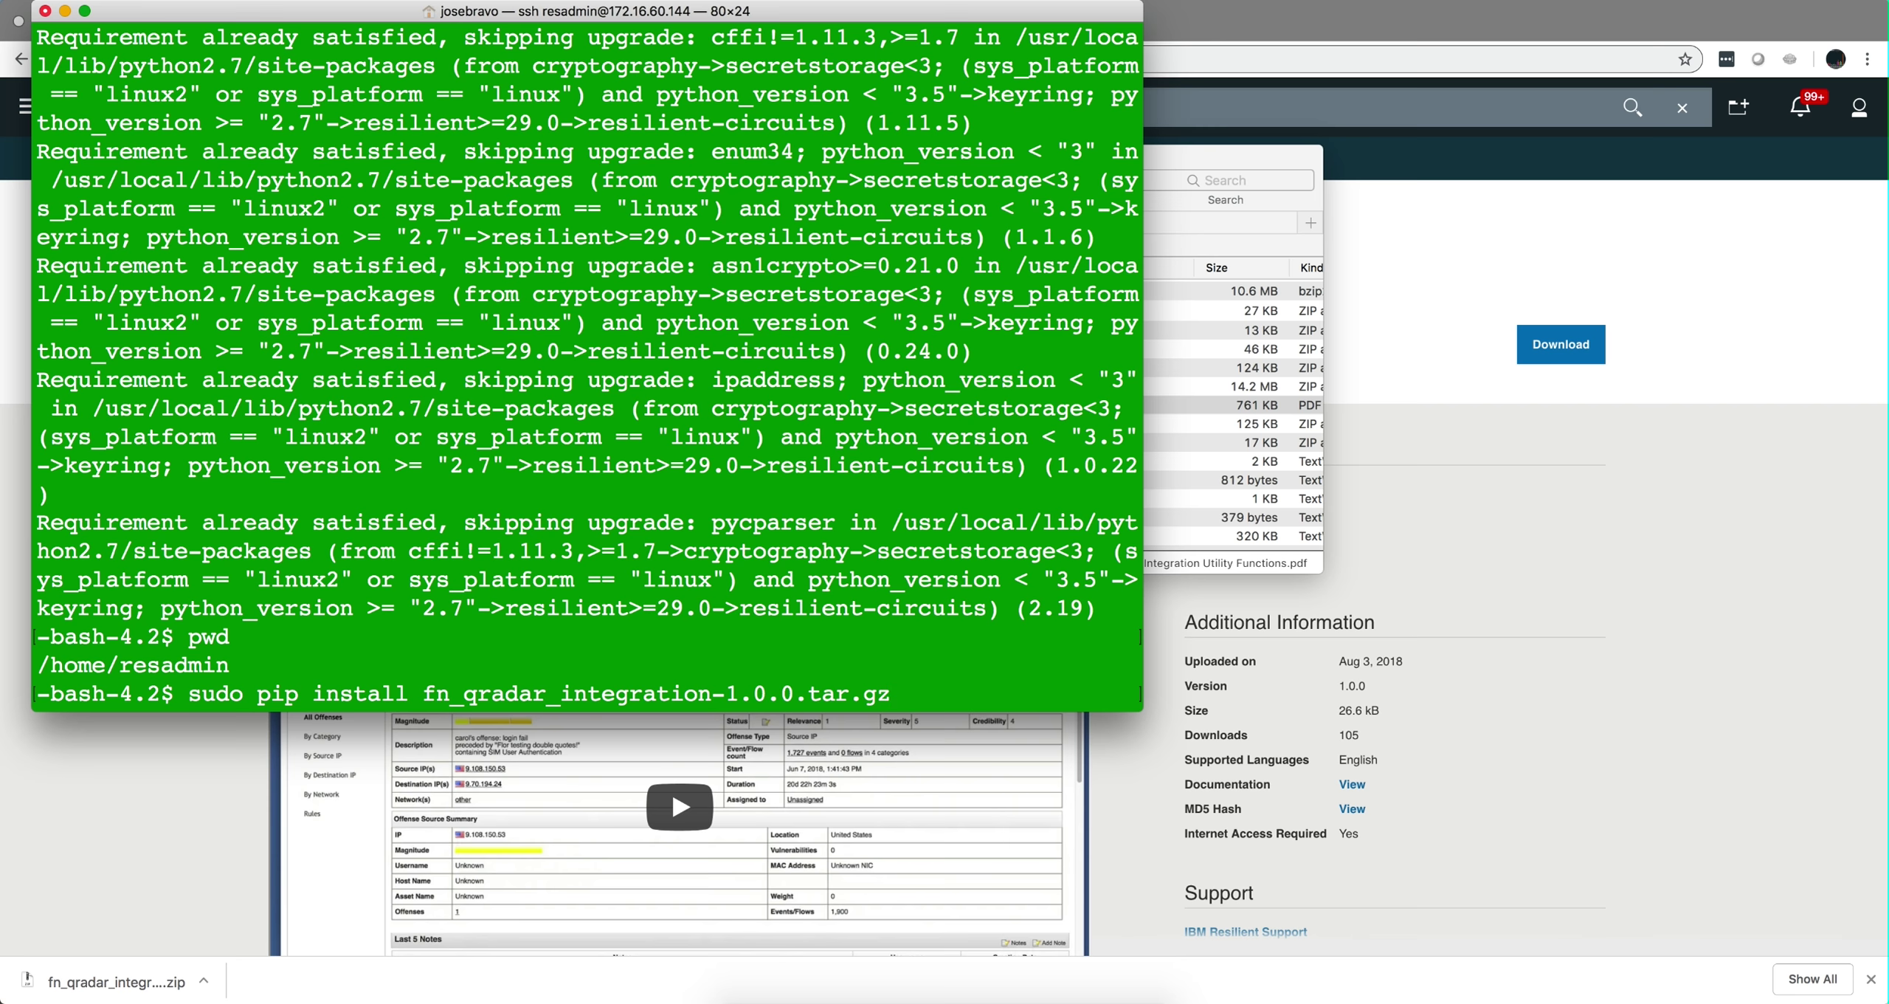
key(ctrl+c)
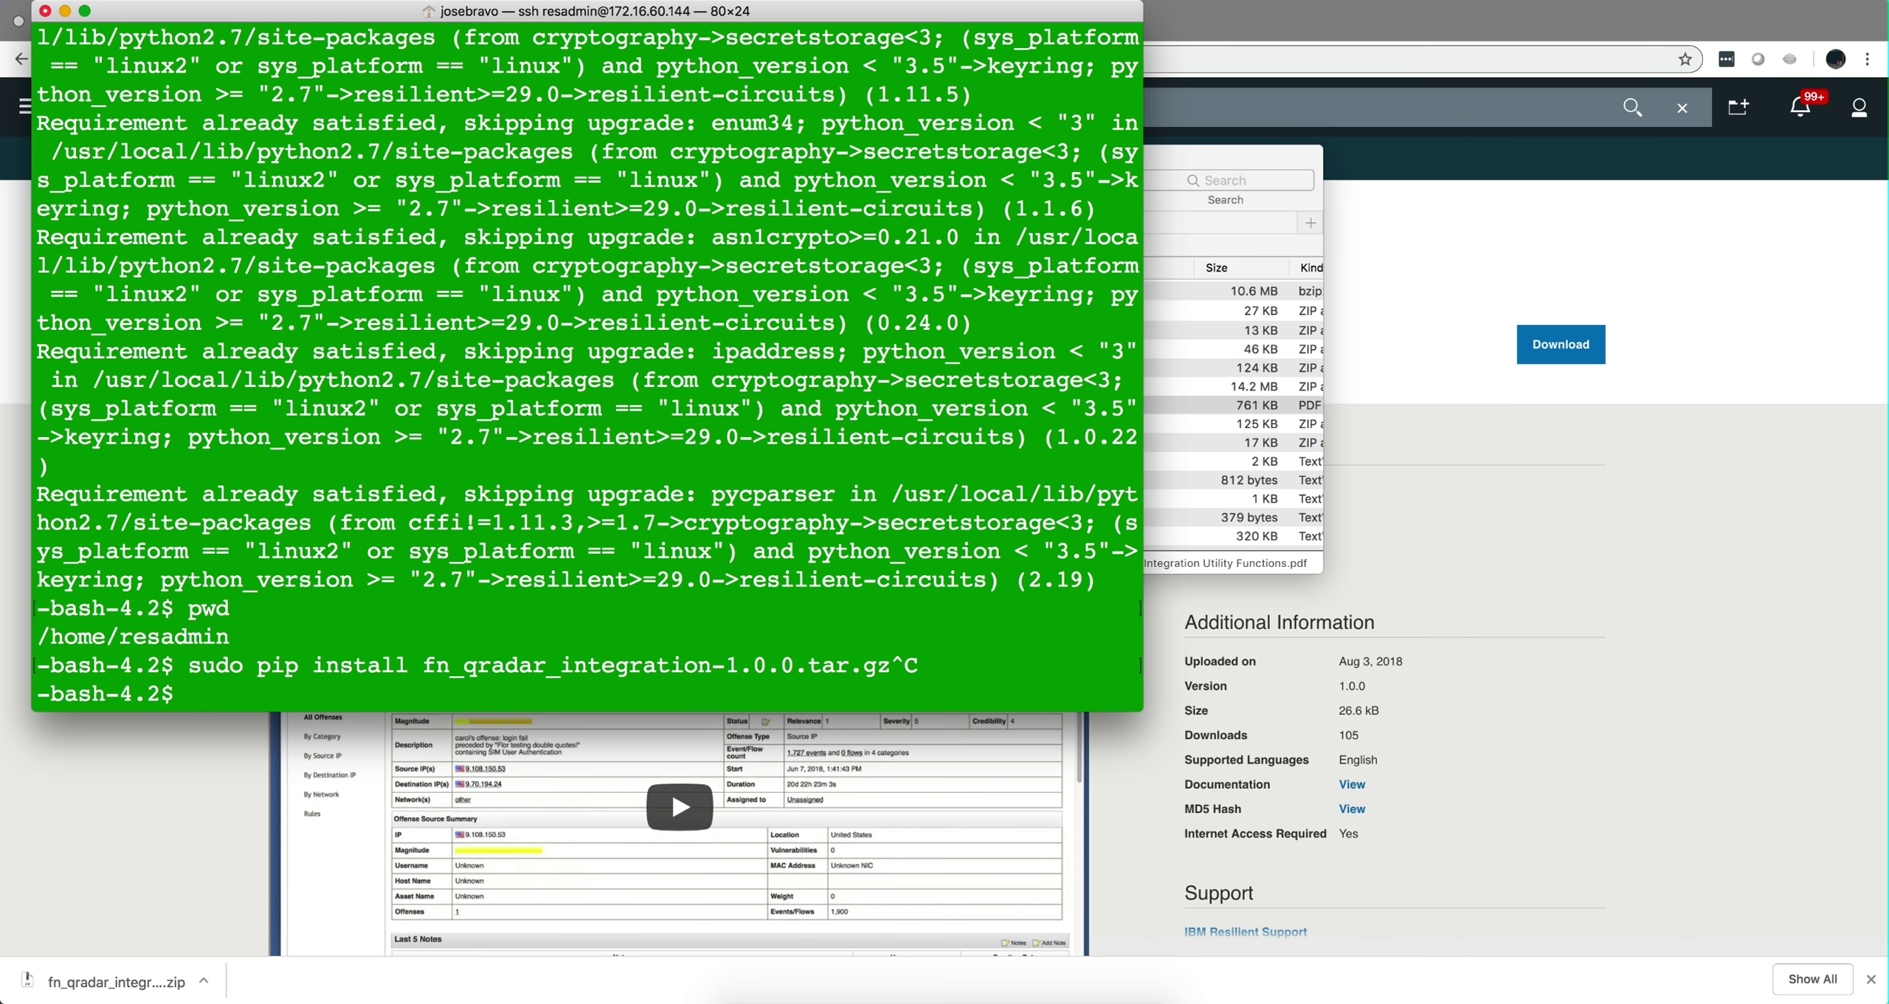
Change into ~/.resilient, list its files, and open app.config in vi.
key(super+v)
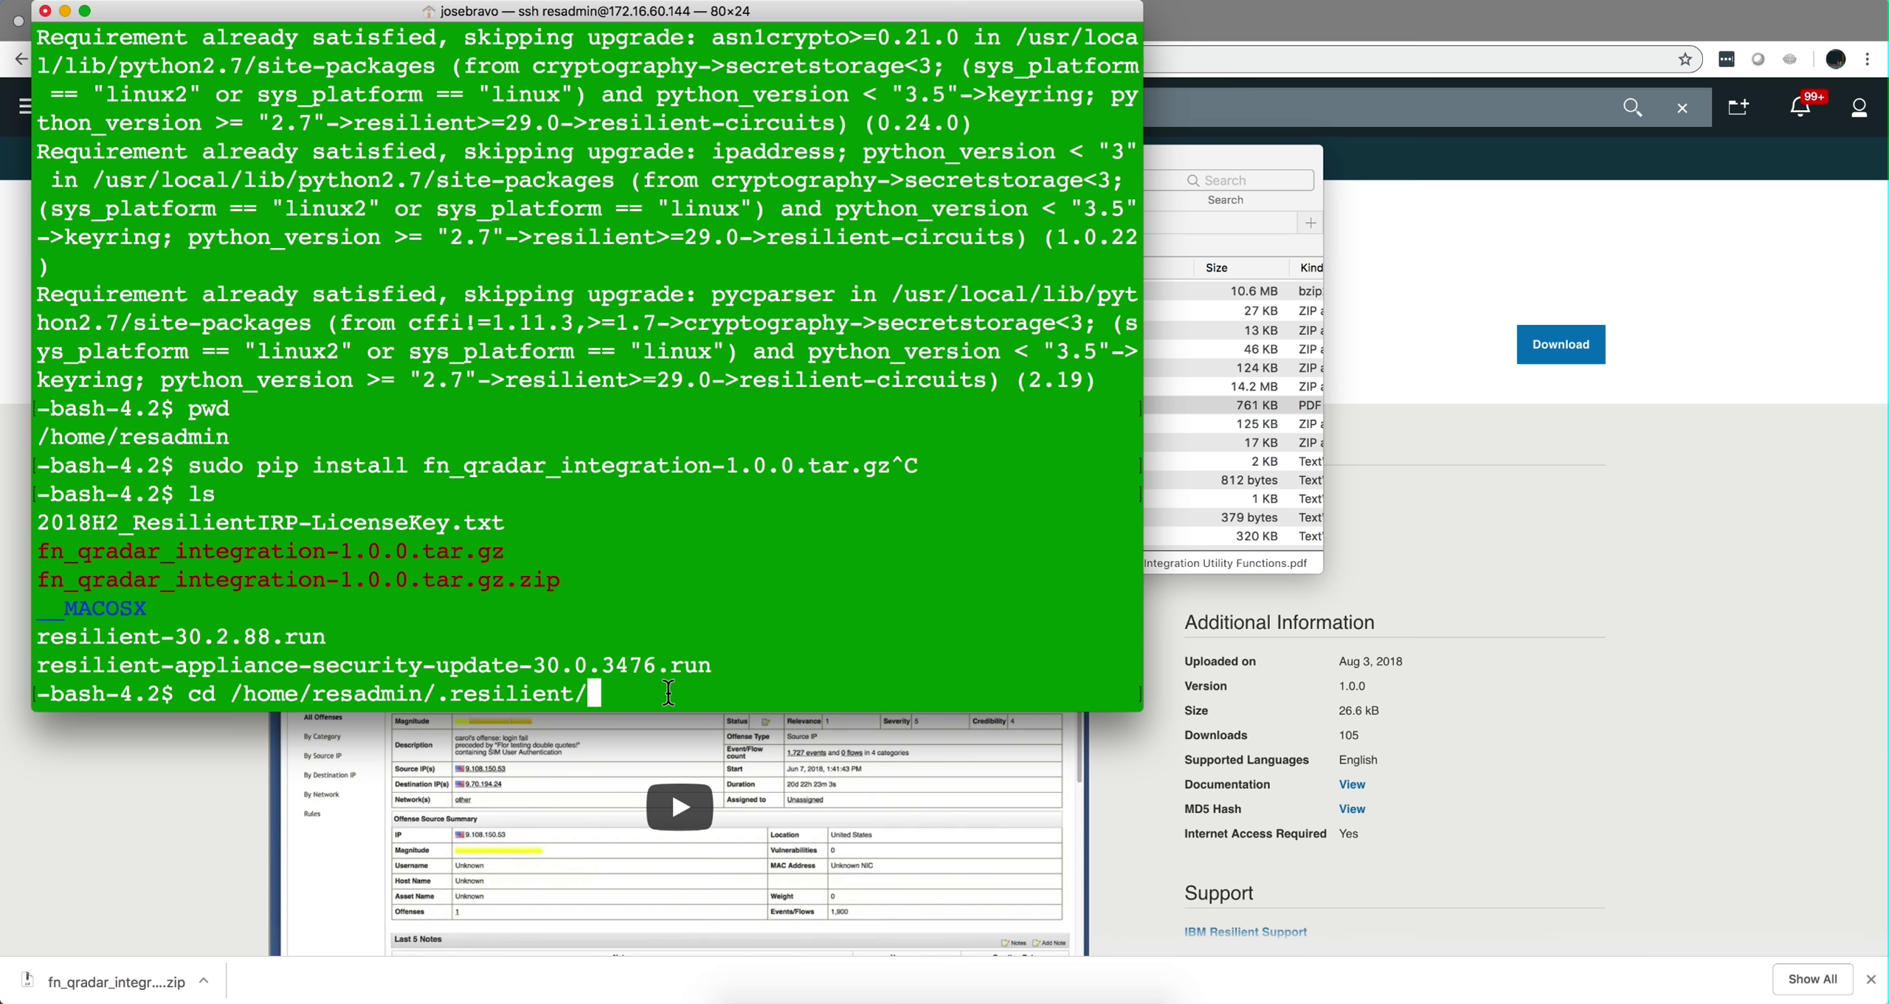
key(Return)
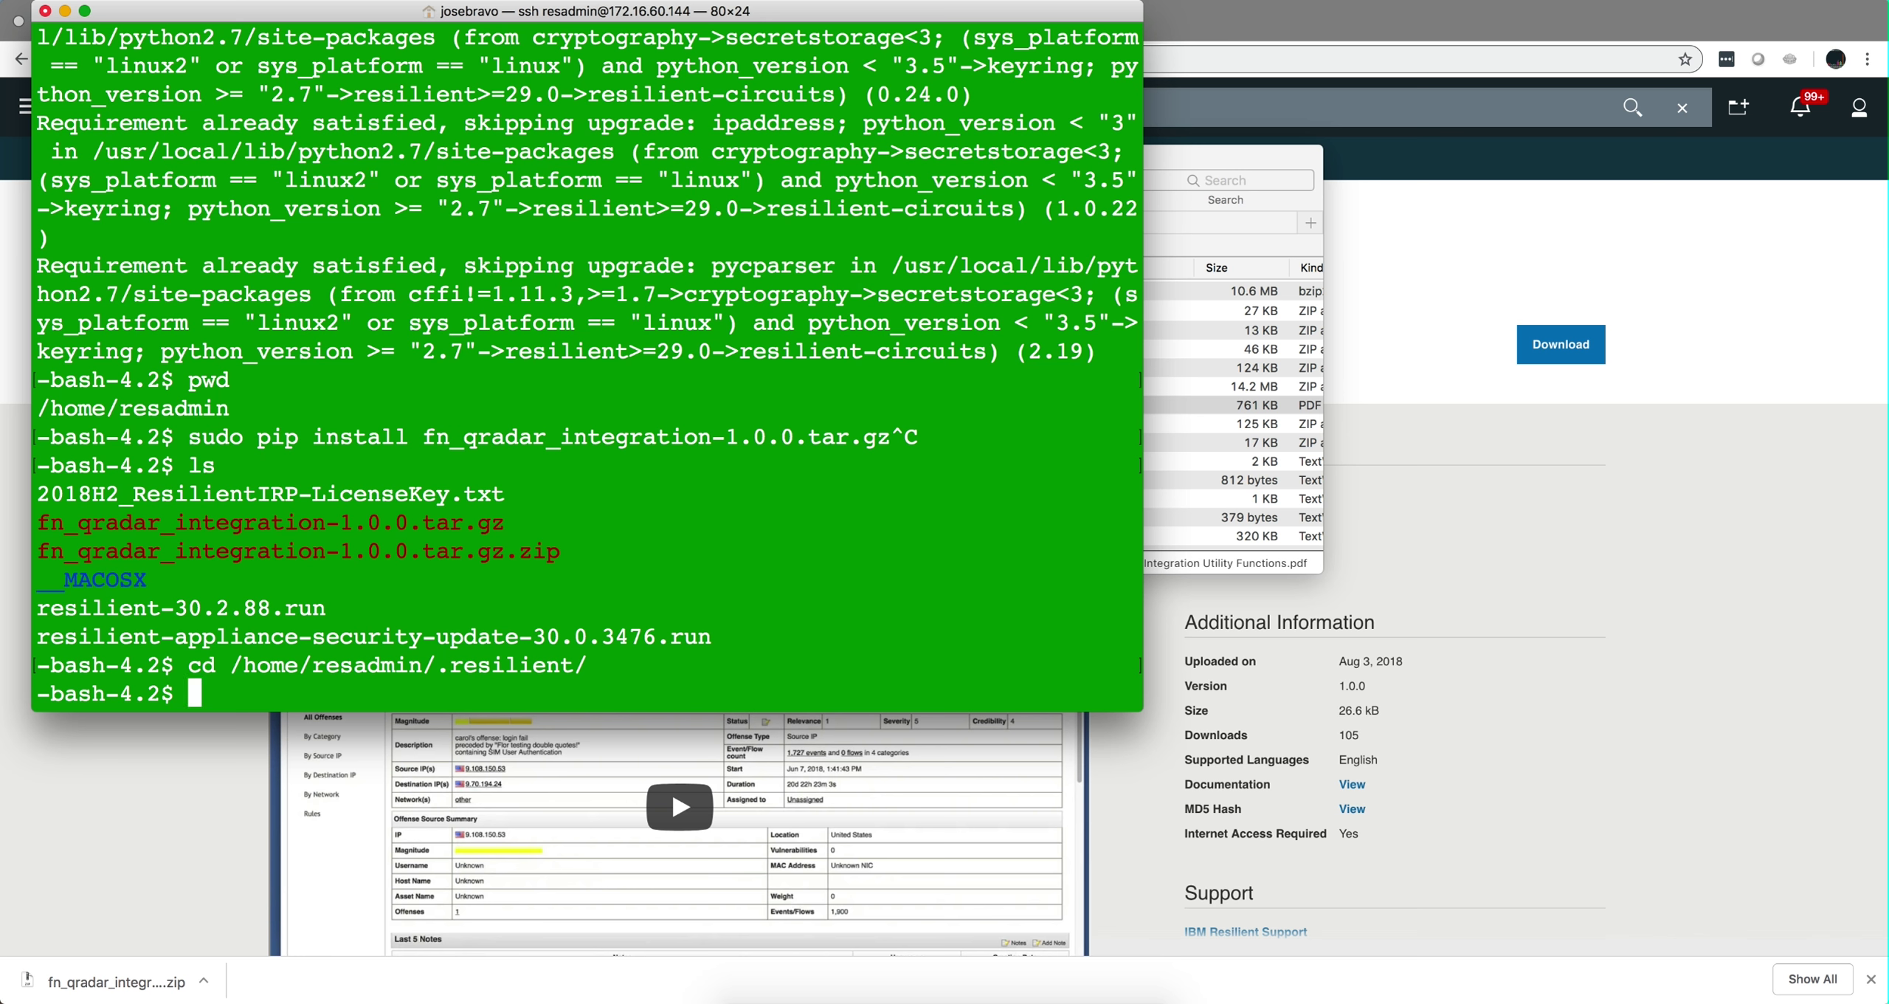
text(ls)
key(Return)
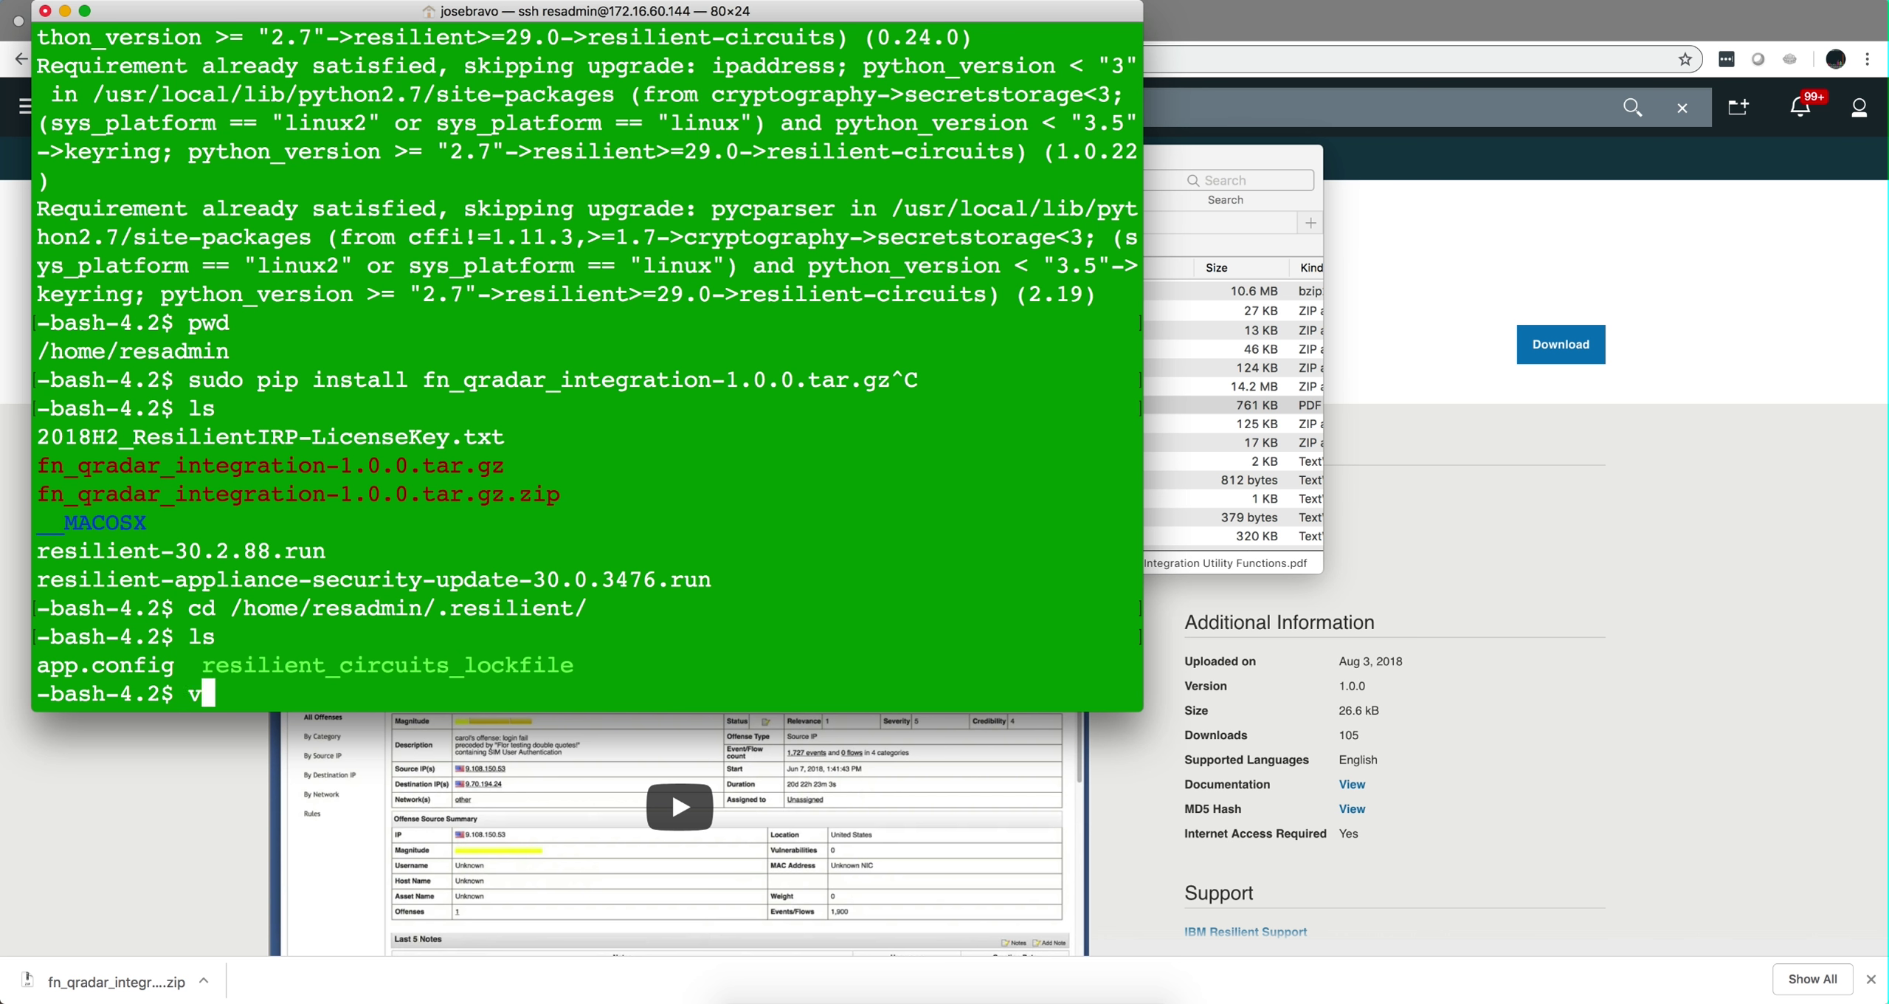
text(i app)
key(Tab)
key(Return)
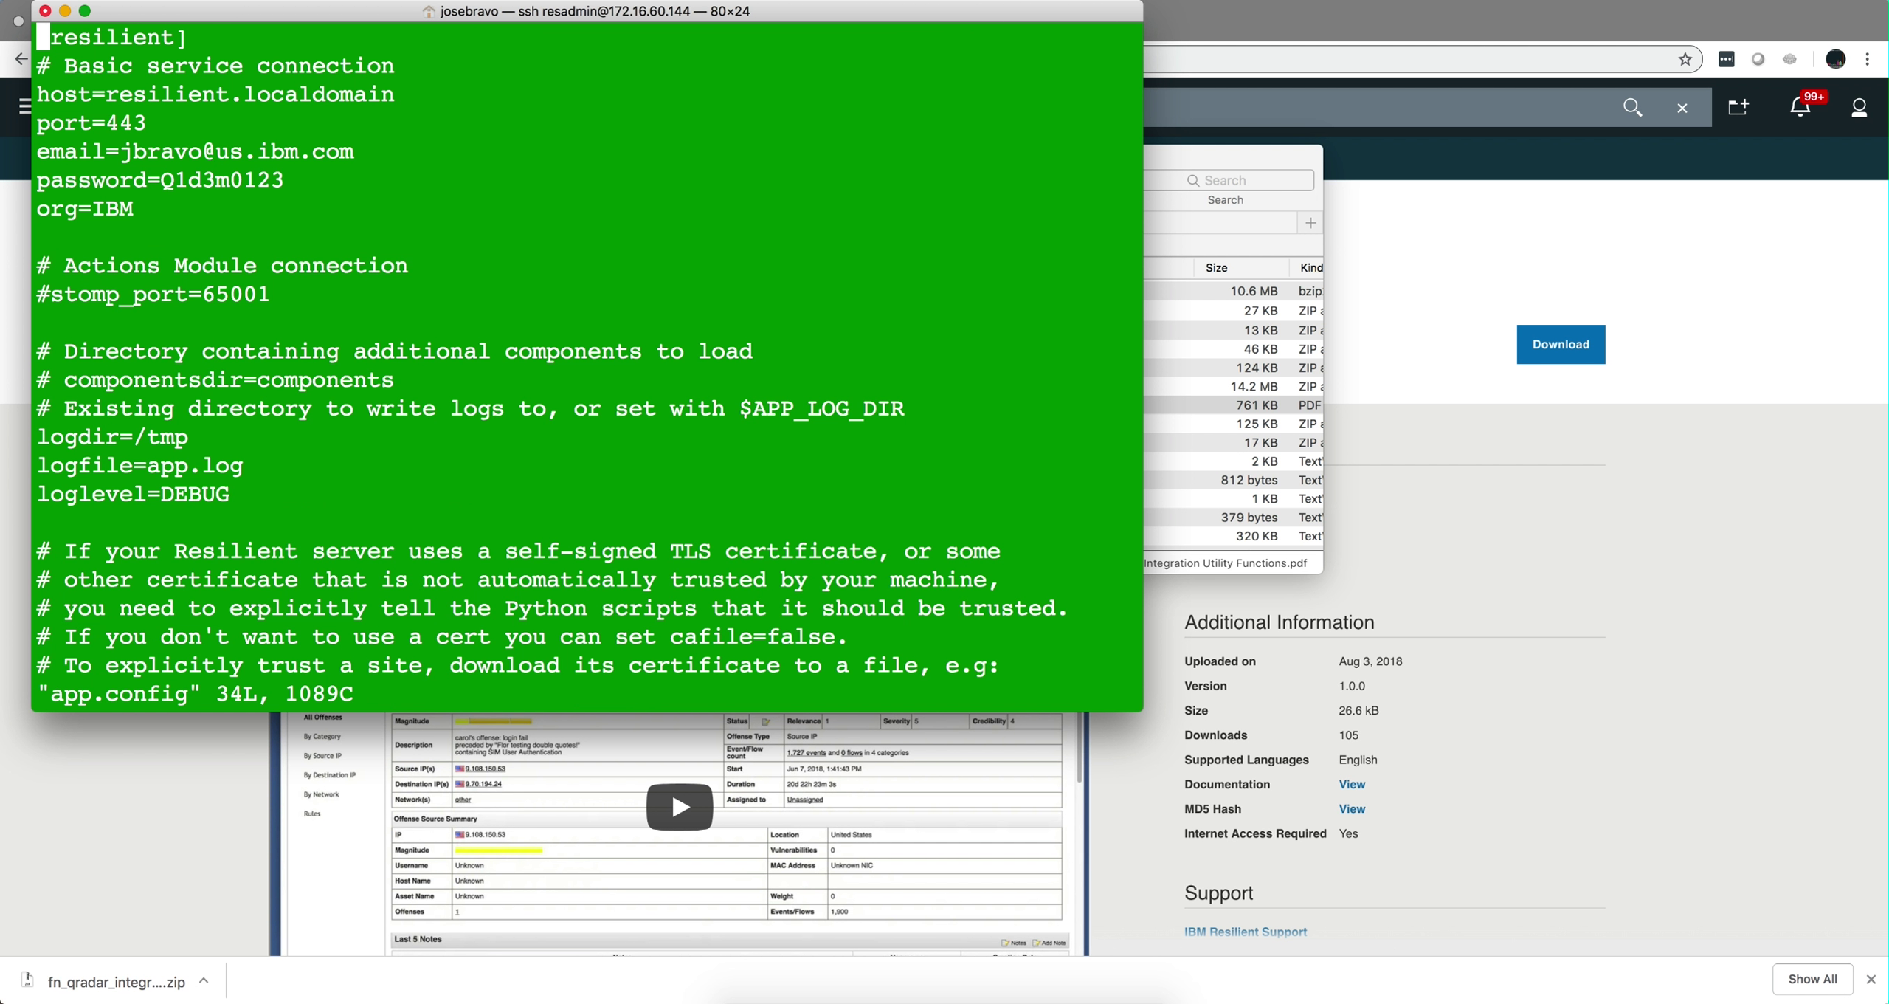
key(Down)
key(Down)
key(Down)
key(Down)
key(Right)
key(Right)
key(Right)
key(Right)
key(Right)
key(Right)
key(Right)
key(Right)
key(Right)
key(Right)
key(Right)
key(Right)
key(Right)
key(Down)
key(Left)
key(Left)
key(Left)
key(Down)
key(Down)
key(Down)
key(Down)
key(Down)
key(Down)
key(Down)
key(Down)
key(Down)
key(Down)
key(Down)
key(Right)
key(Right)
key(Right)
key(Down)
key(Down)
key(Down)
key(Down)
key(Down)
key(Down)
key(Down)
key(Down)
key(Down)
key(Down)
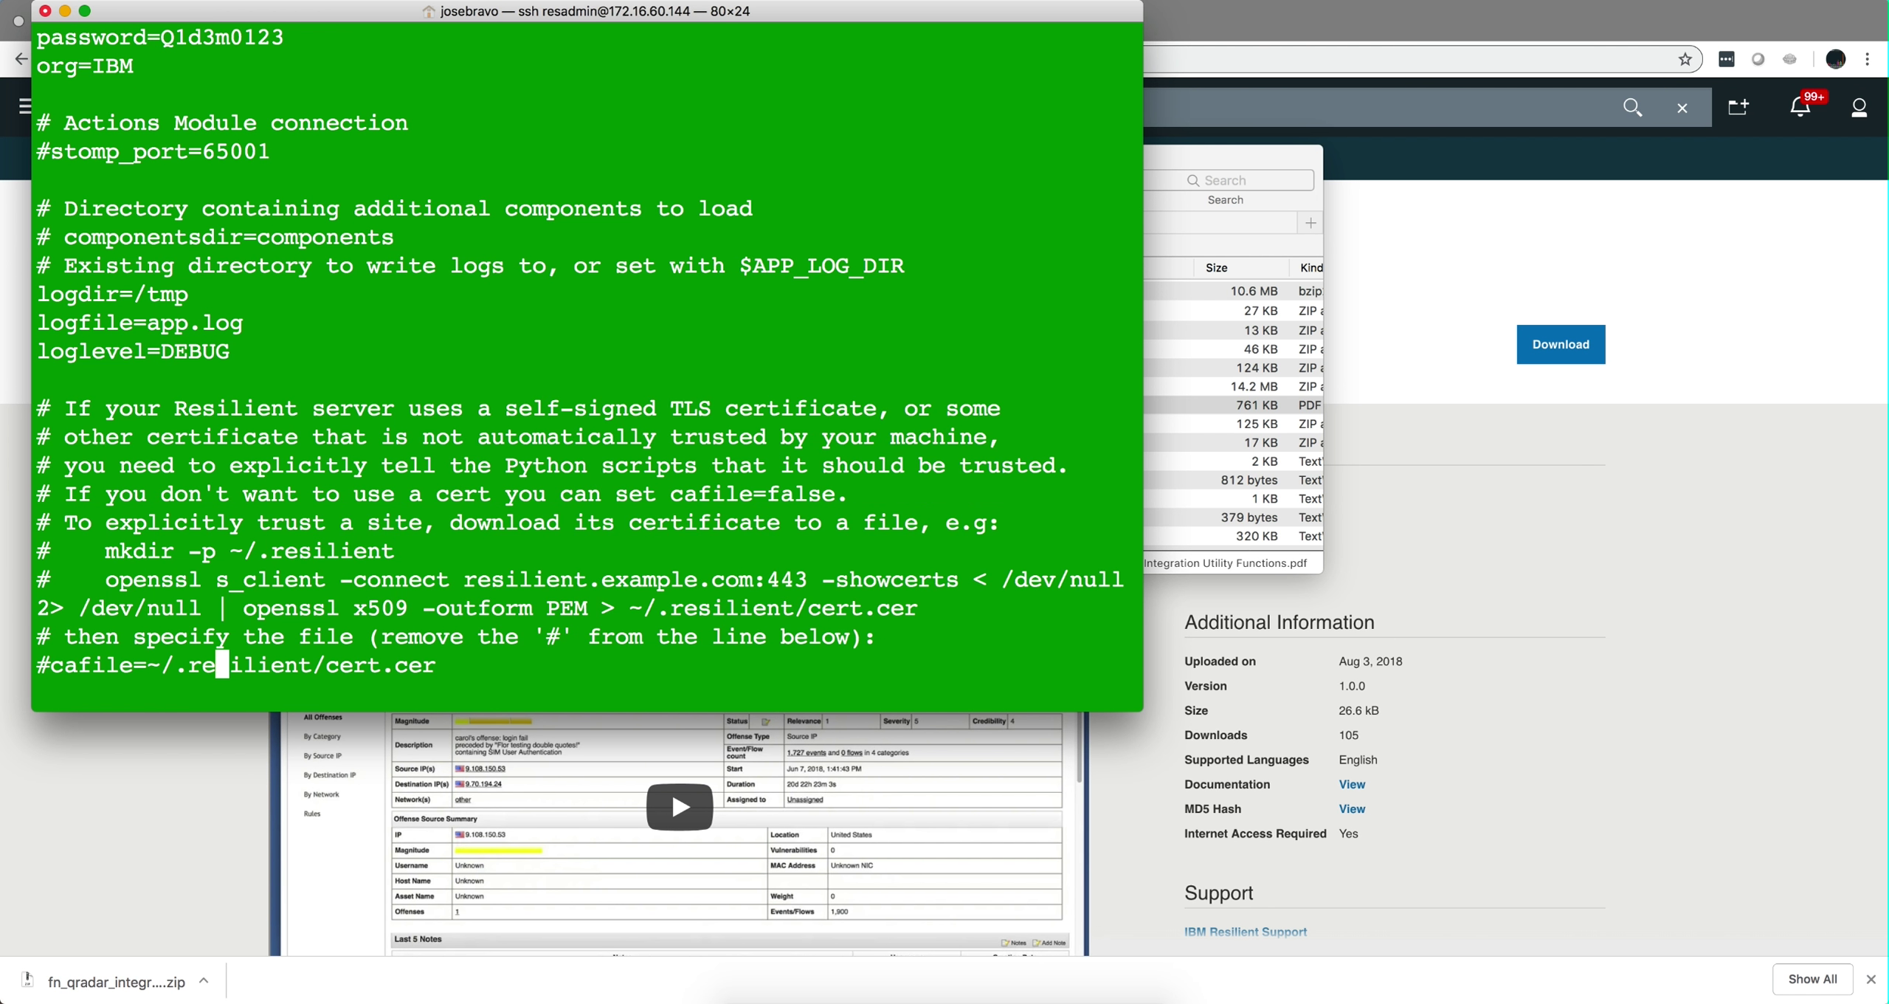
Add cafile=false on a new line beneath #cafile in app.config.
text(ocafile=fals)
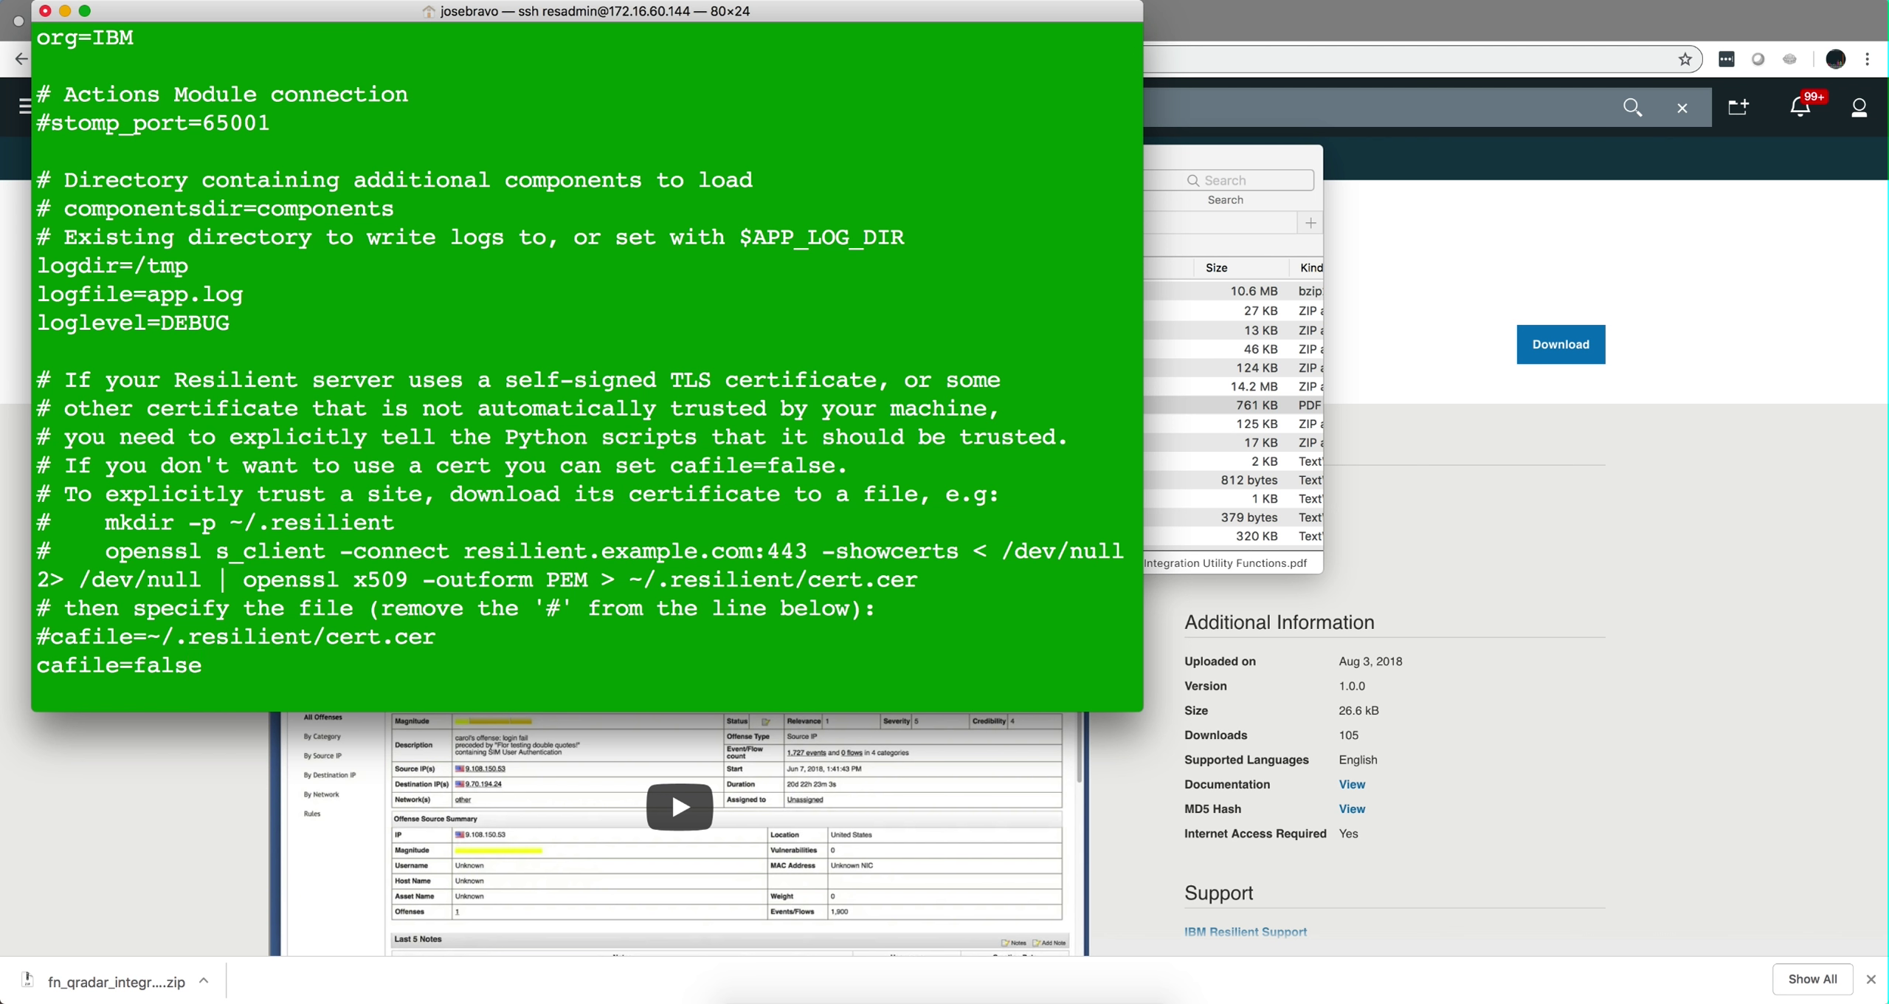
text(e)
key(Return)
key(Return)
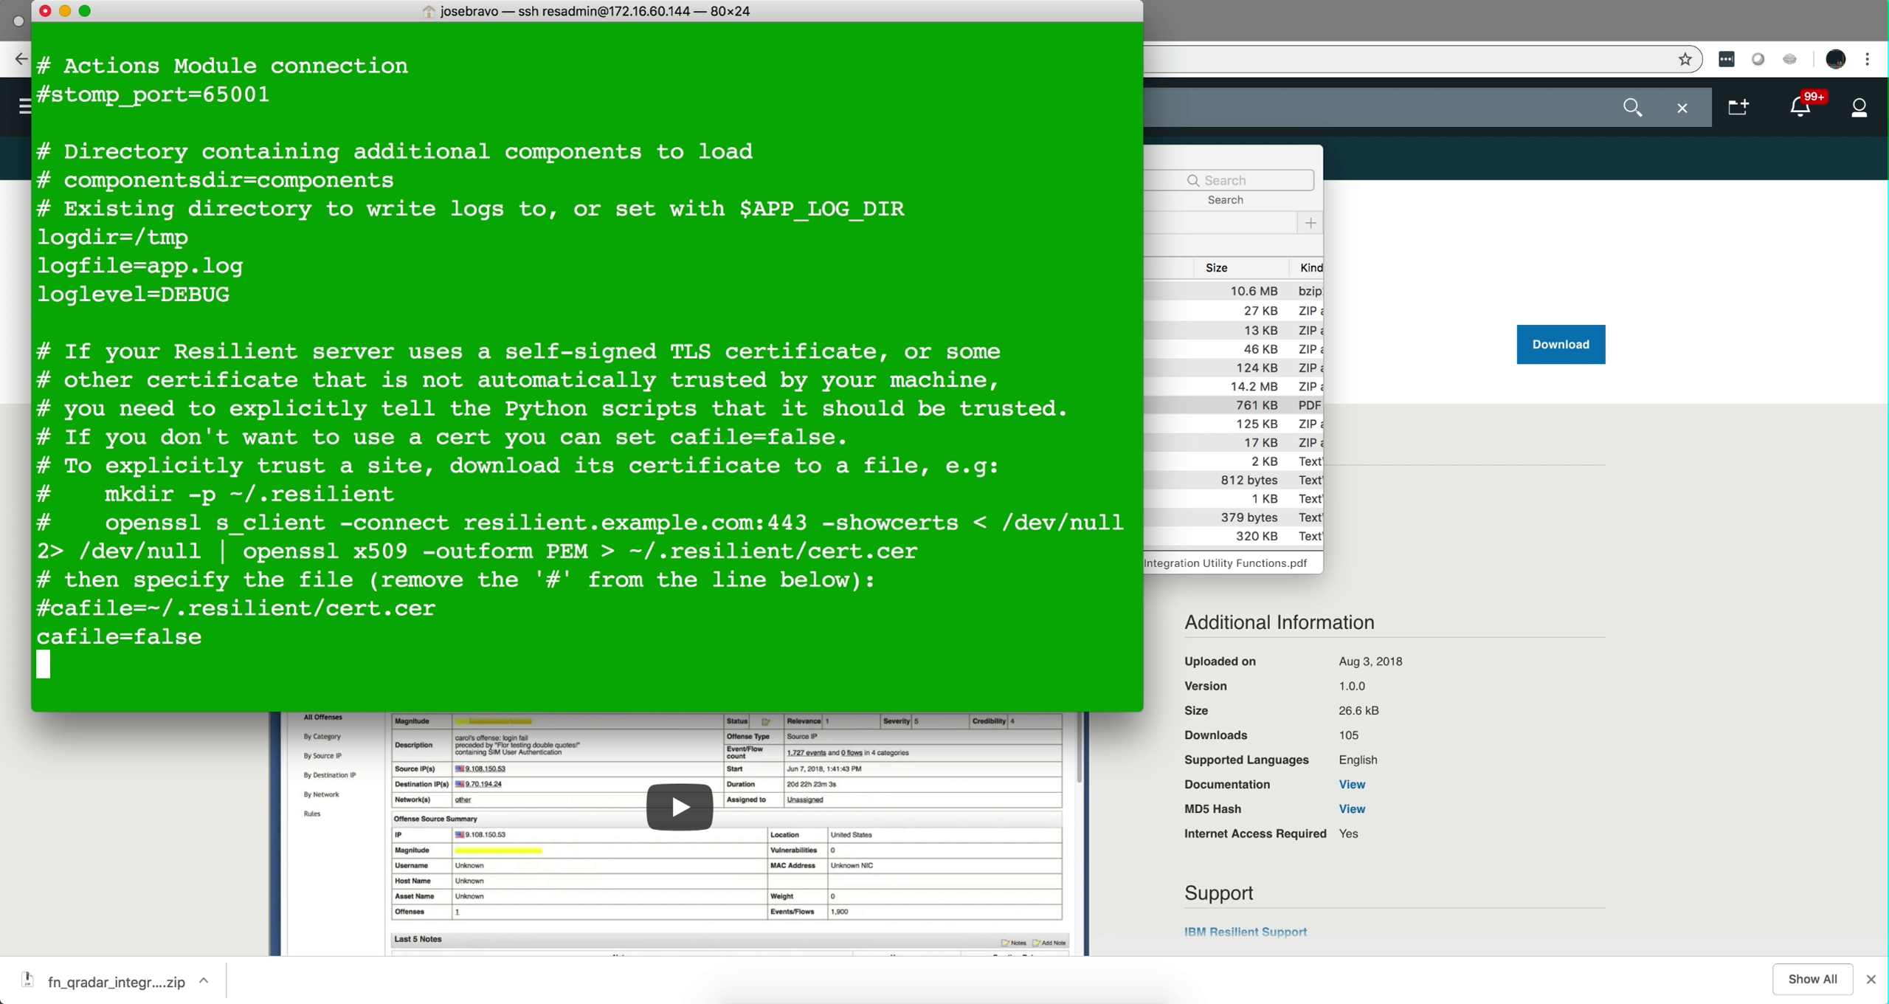
Add an [fn_qradar_integration] section with host=172.16.60.10, username=admin and the QRadar password.
key(Return)
key(Return)
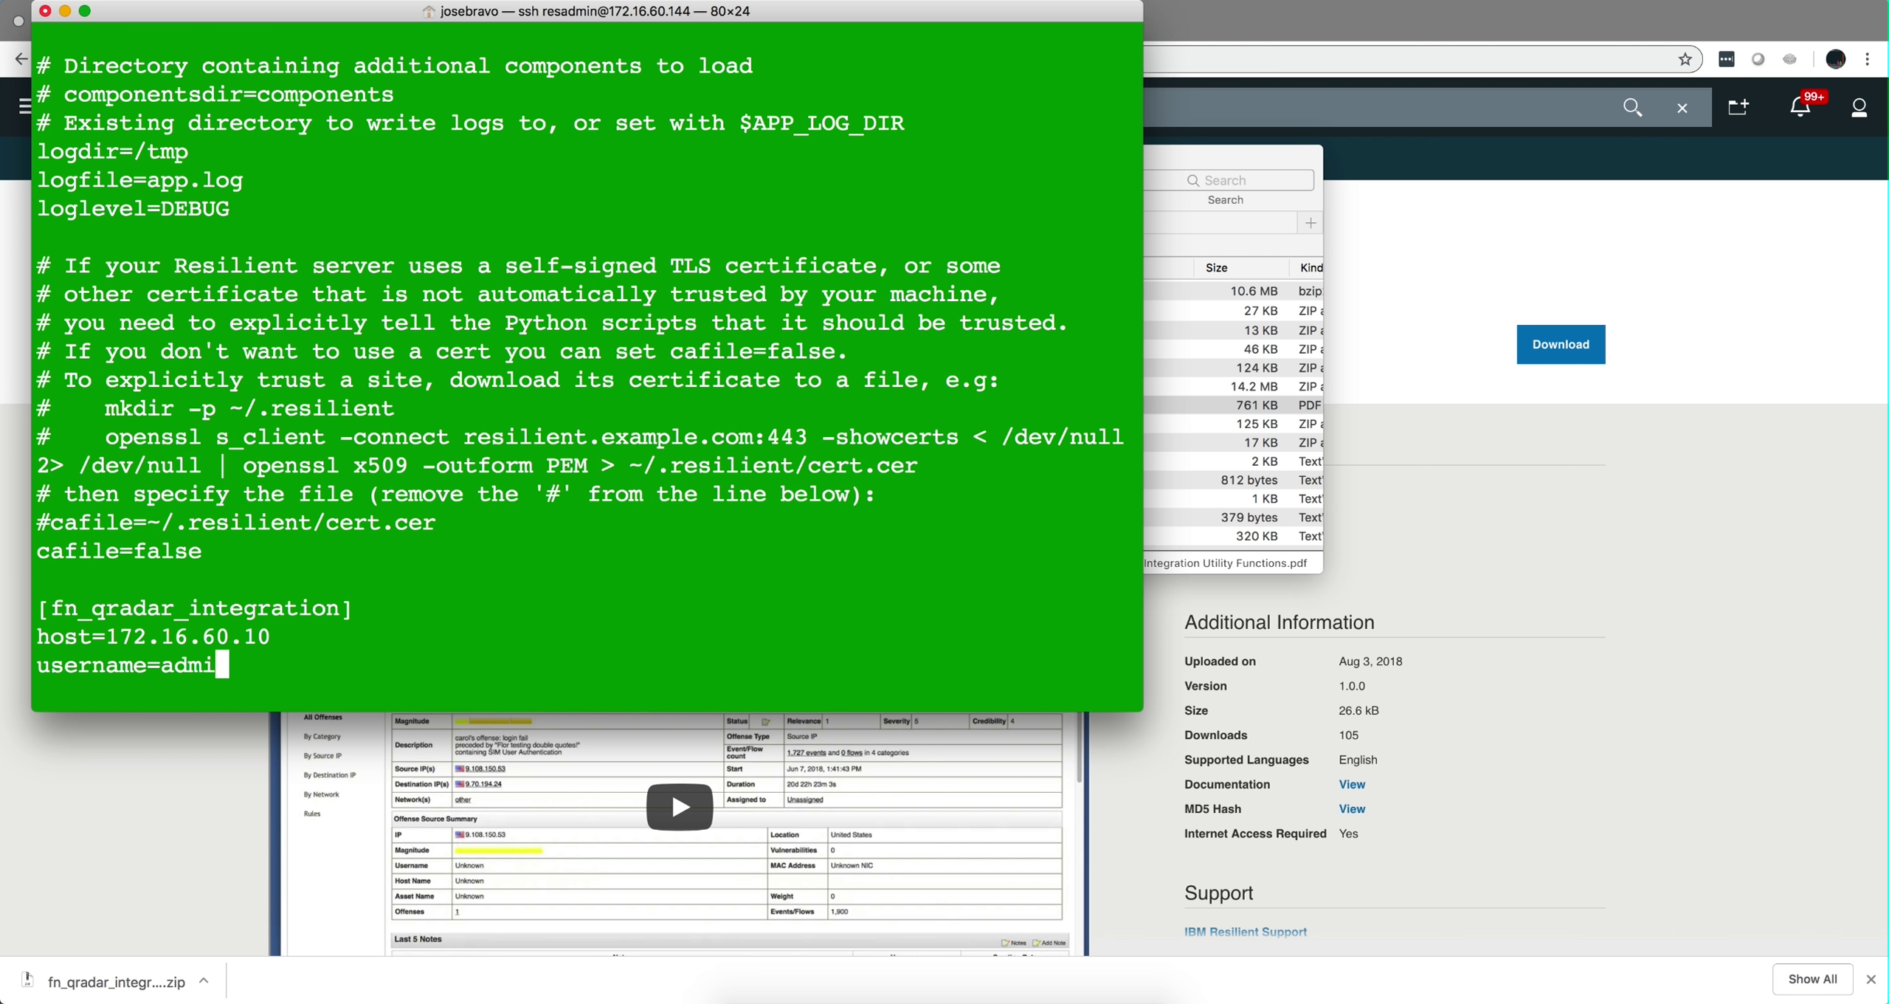
key(Return)
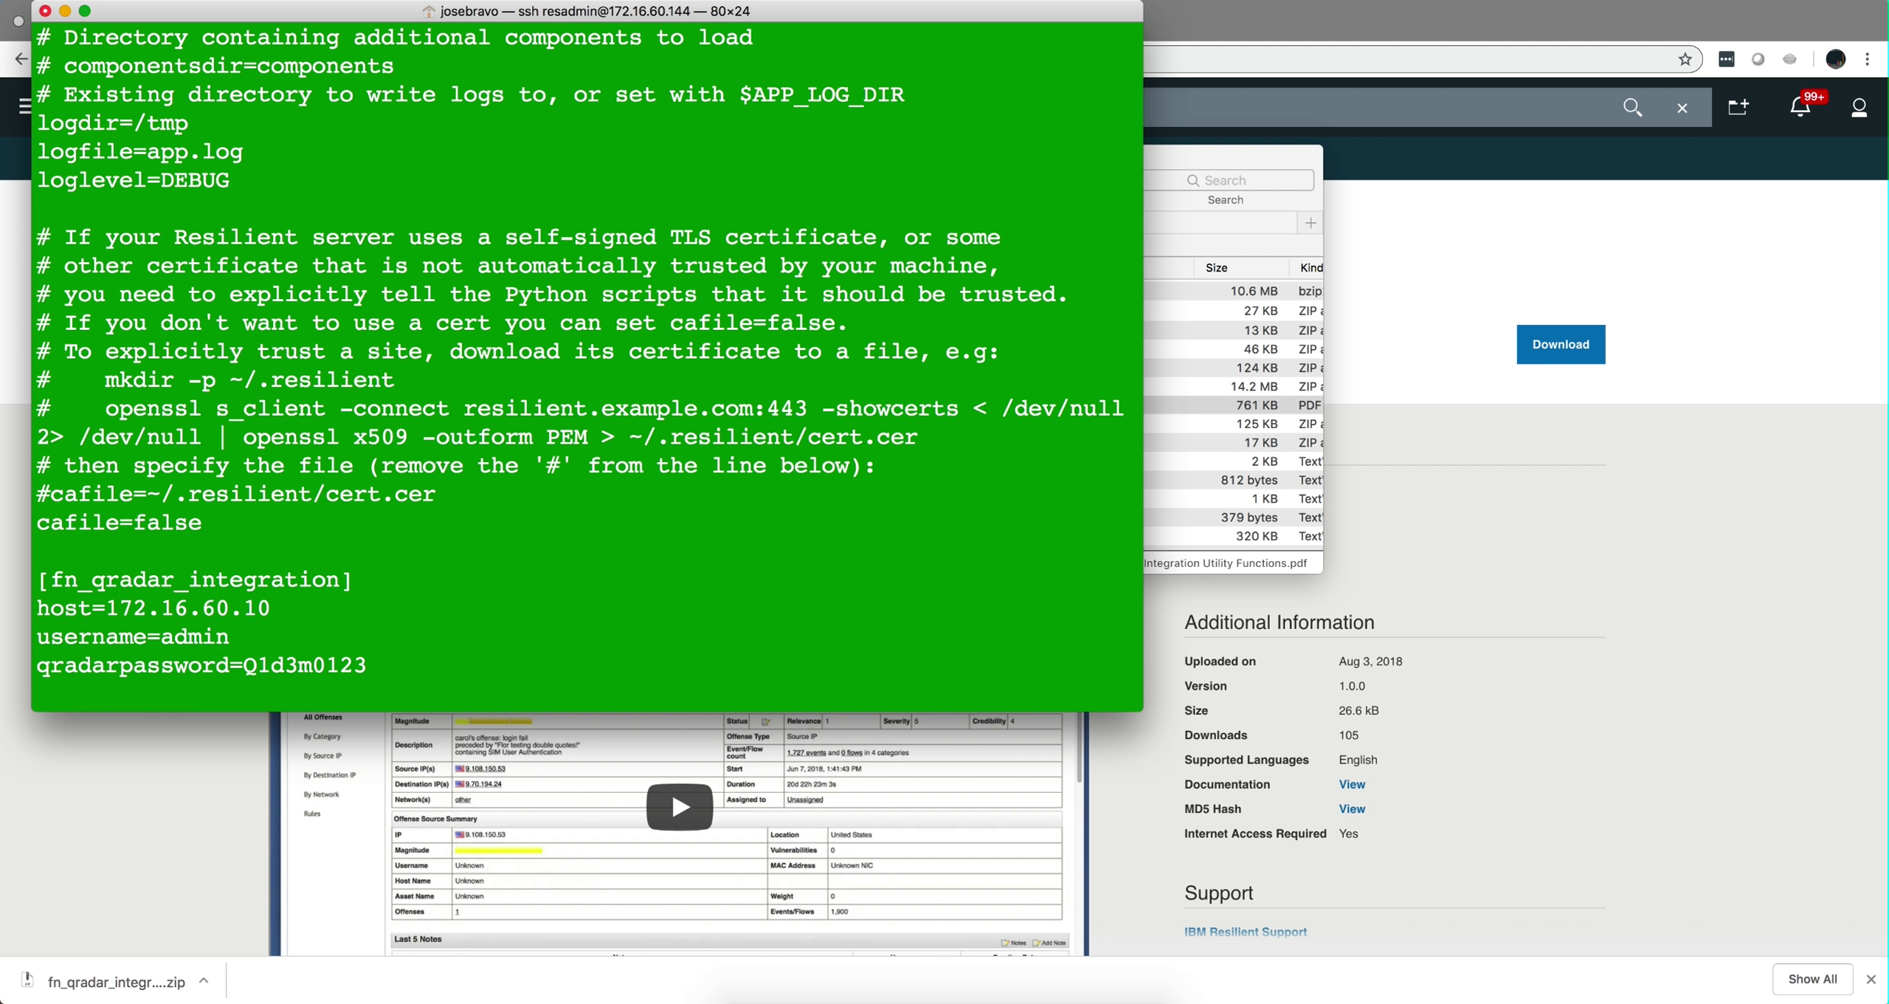
key(Up)
key(Up)
key(Down)
key(Down)
key(Down)
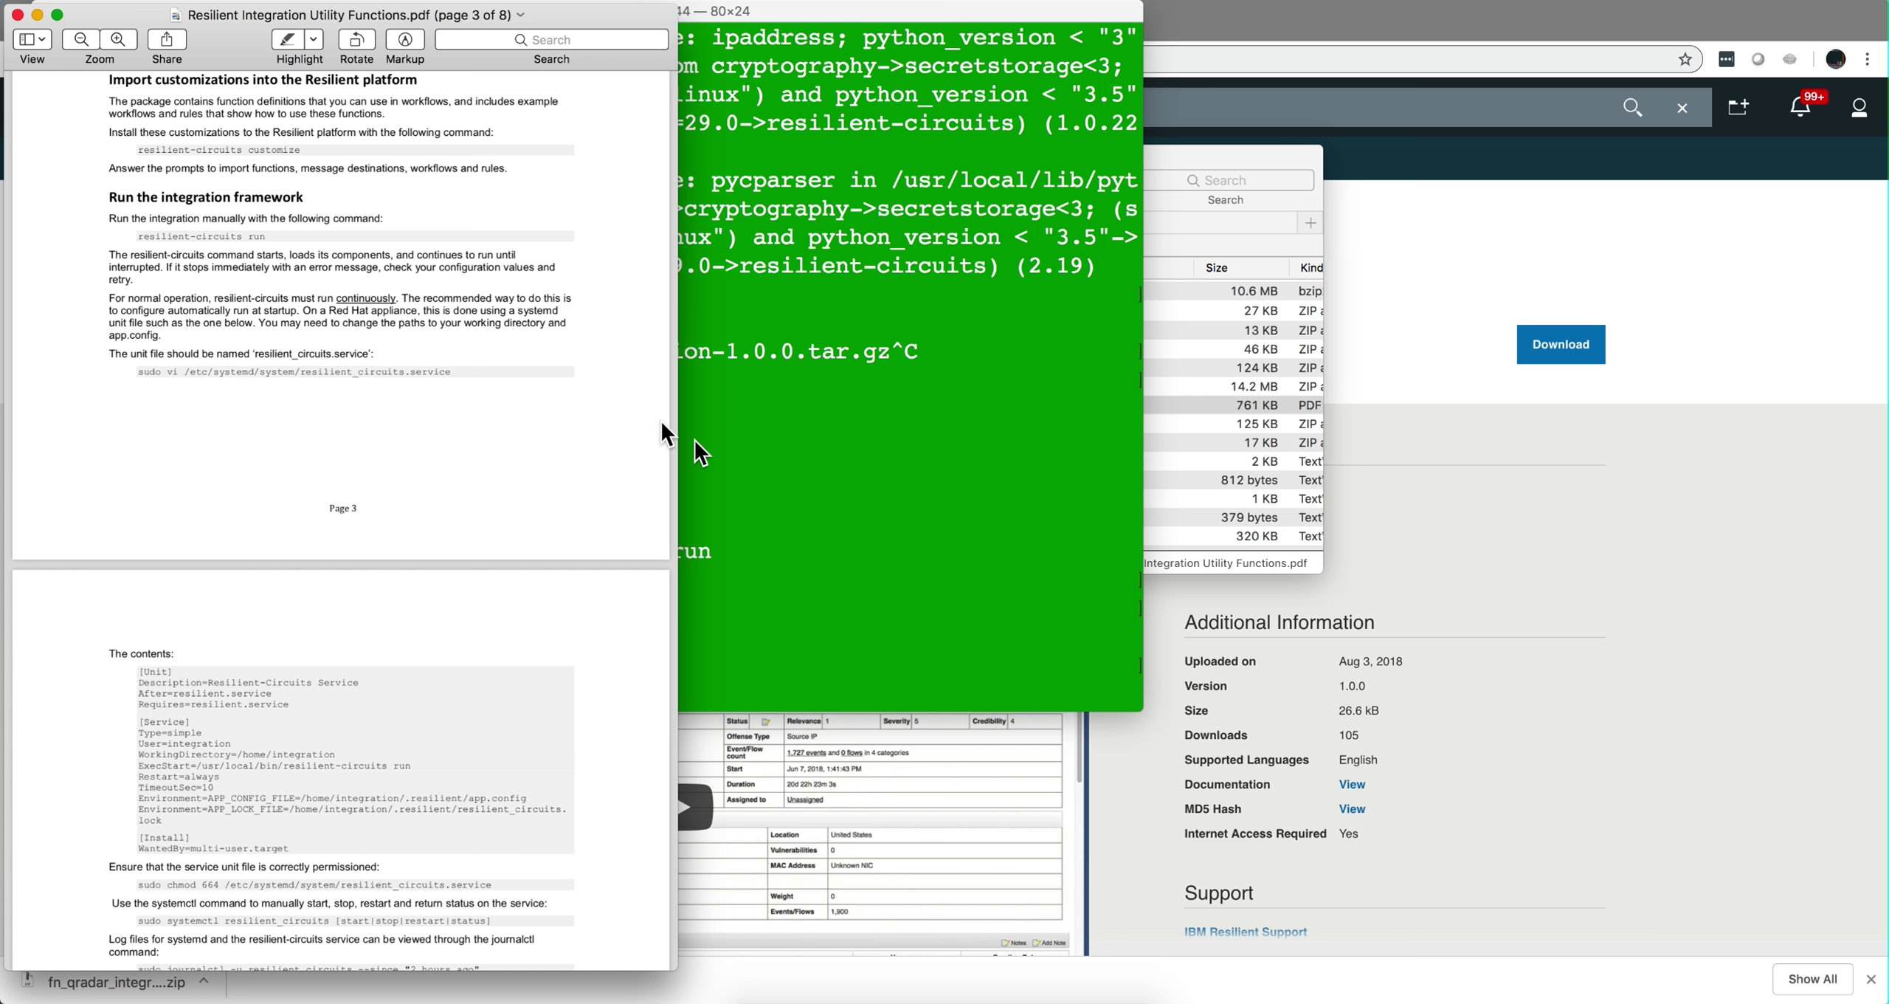
Move the terminal aside and start the integration with 'resilient-circuits run'.
click(775, 499)
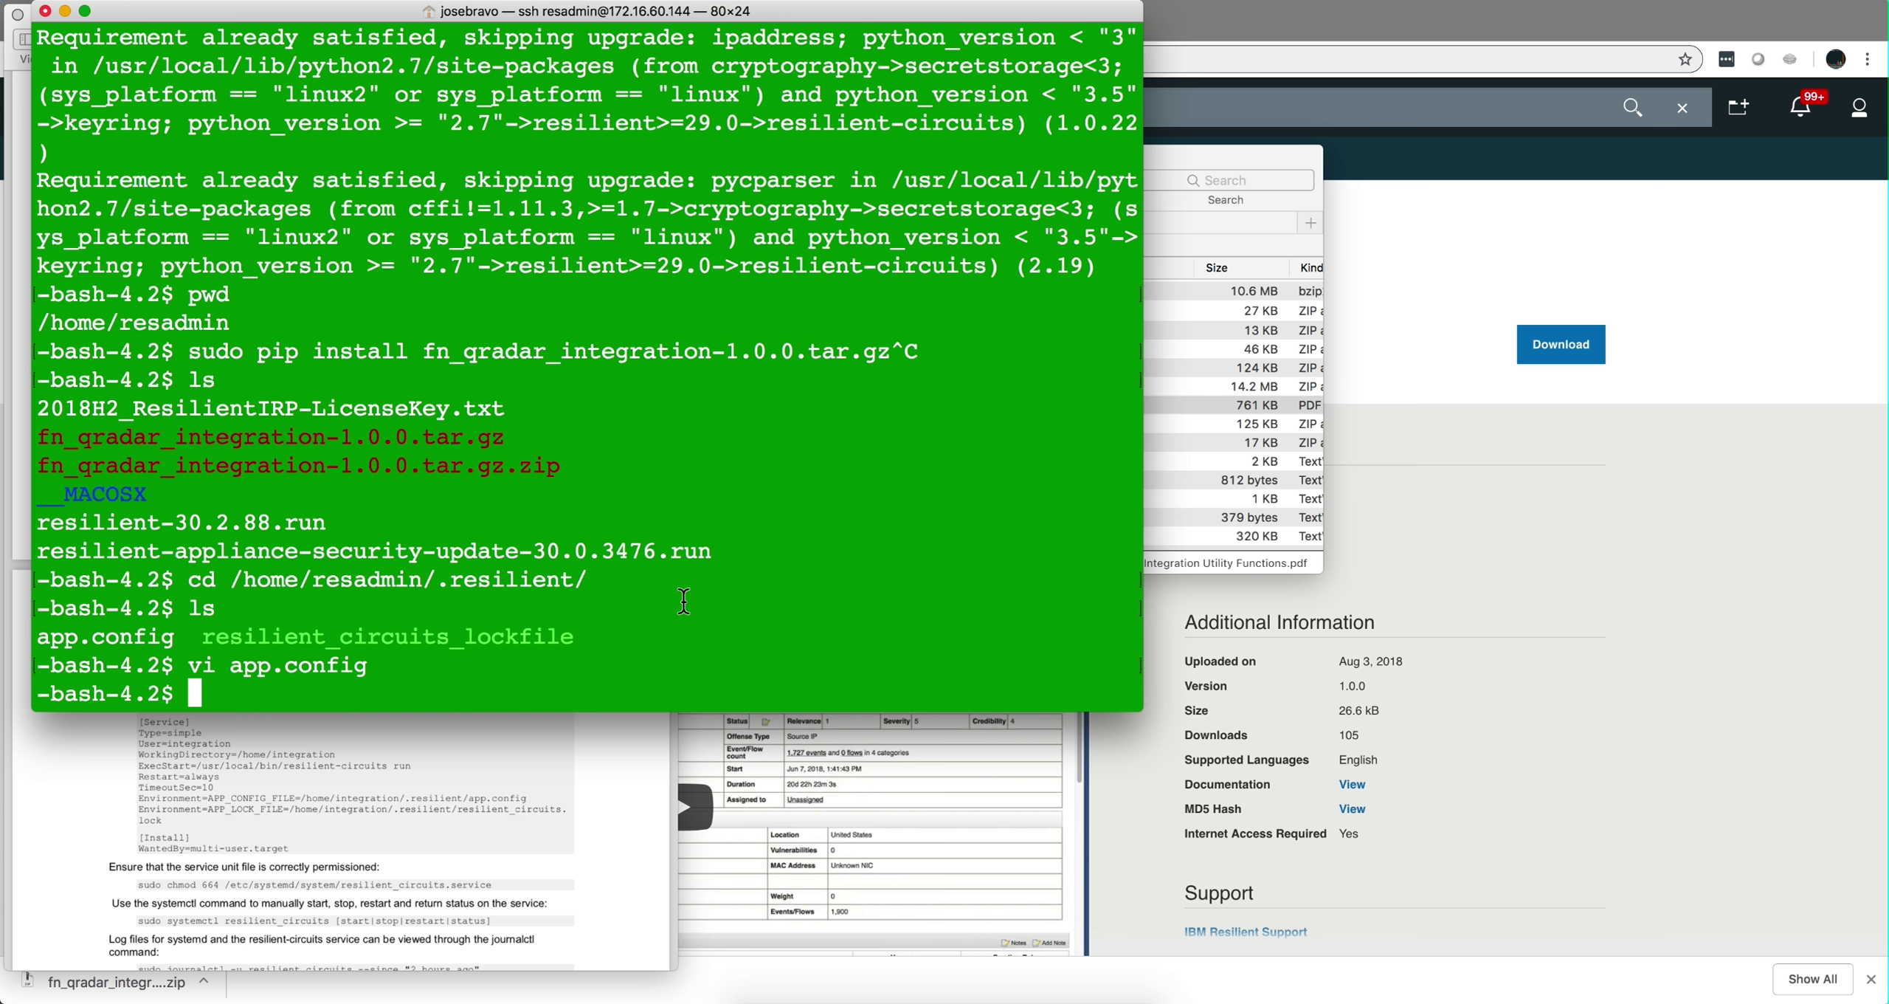
drag(623, 11, 1089, 48)
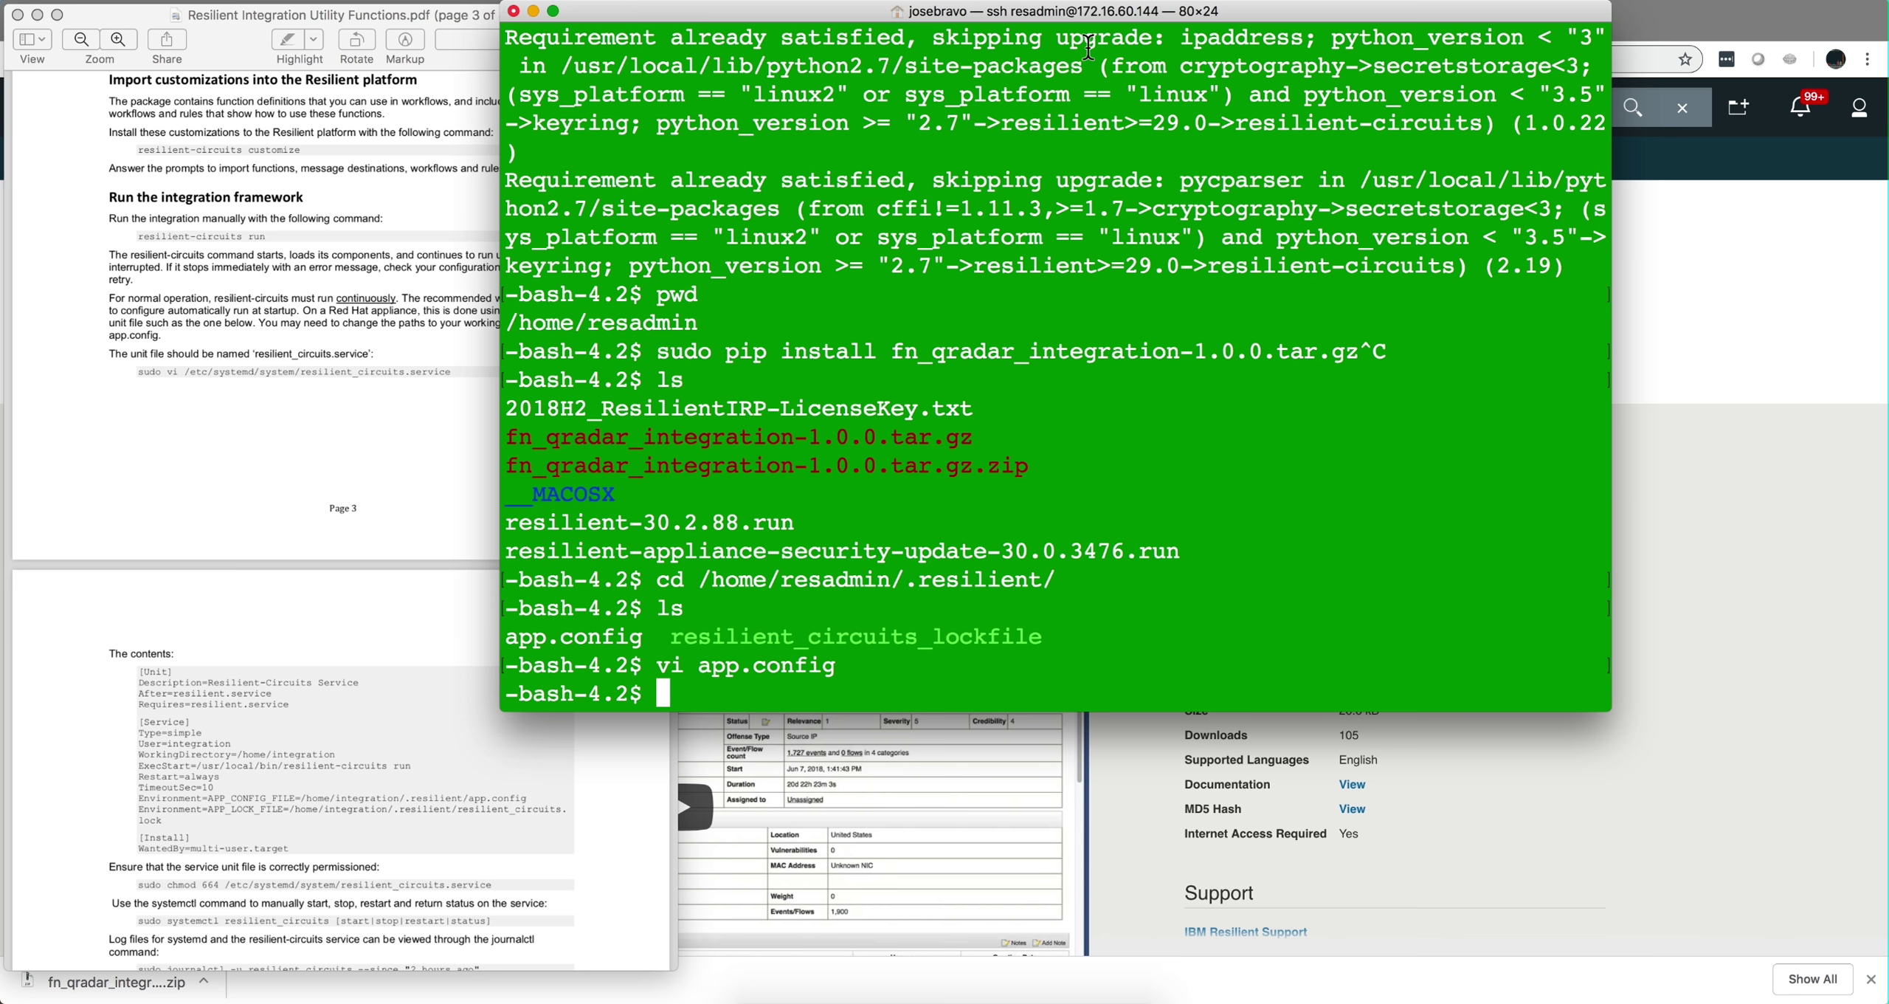
text(resilient-)
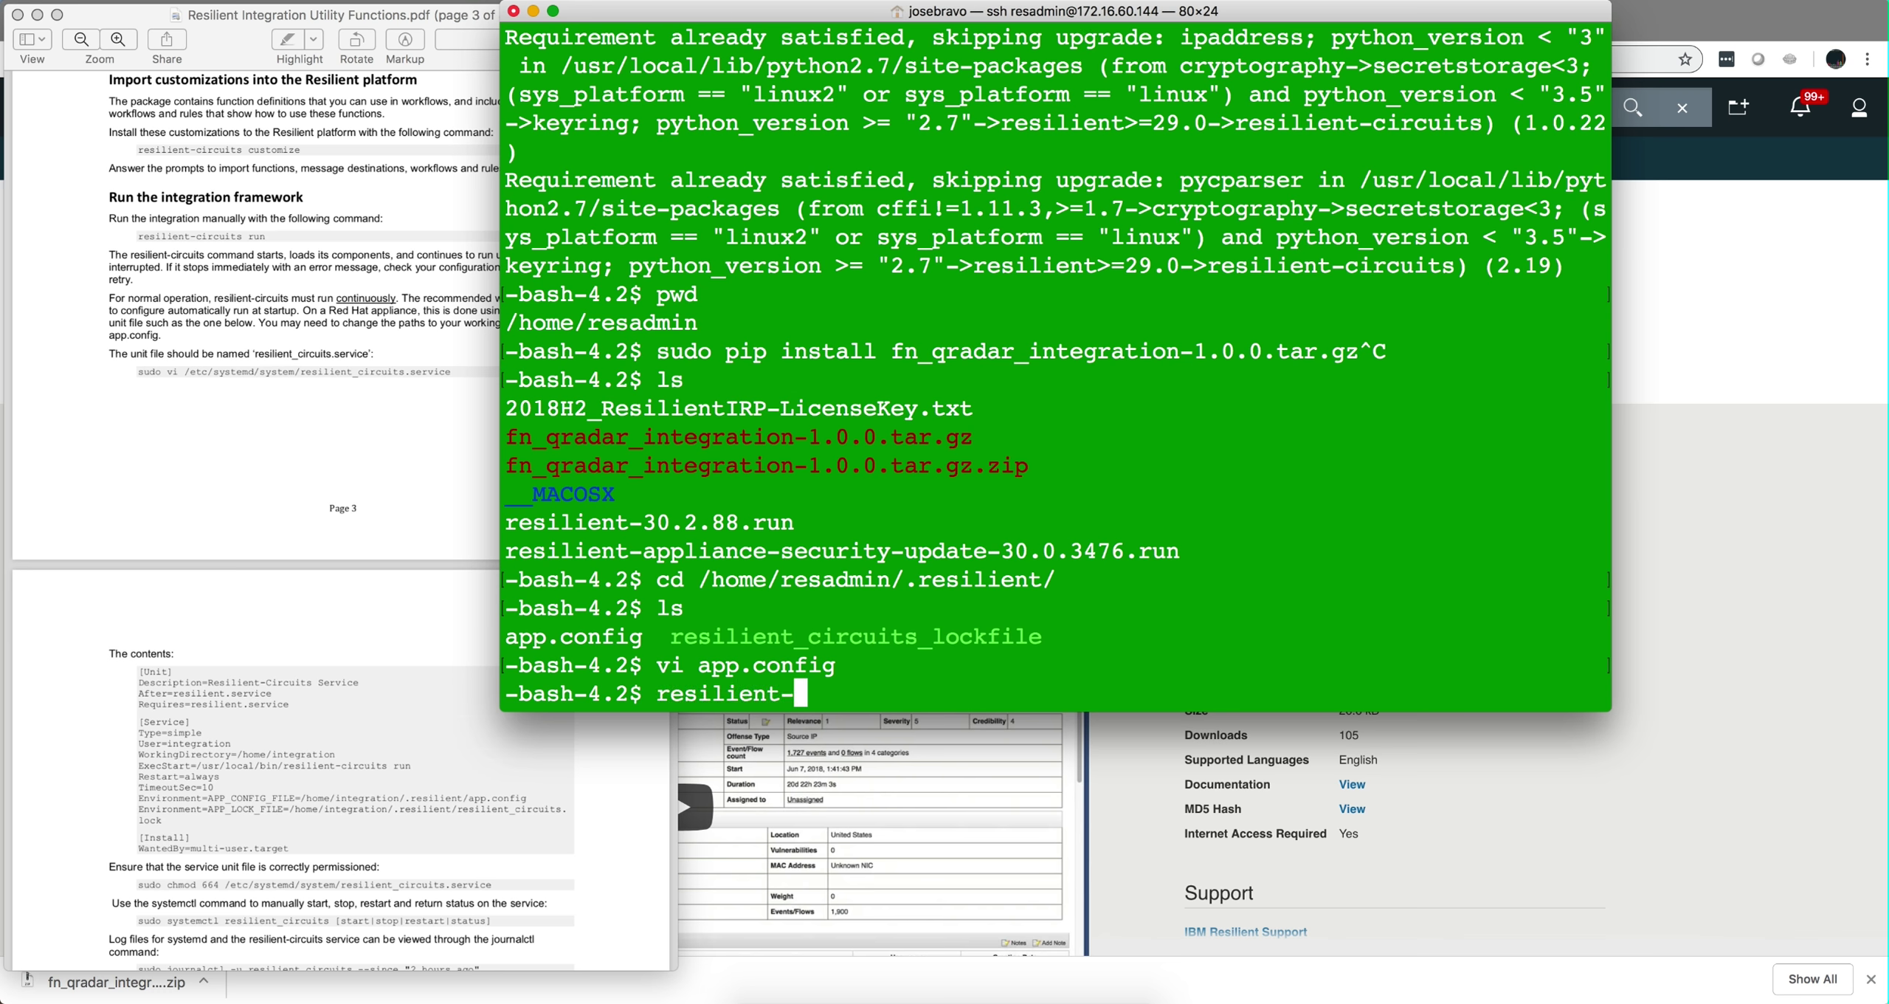
text(circuits )
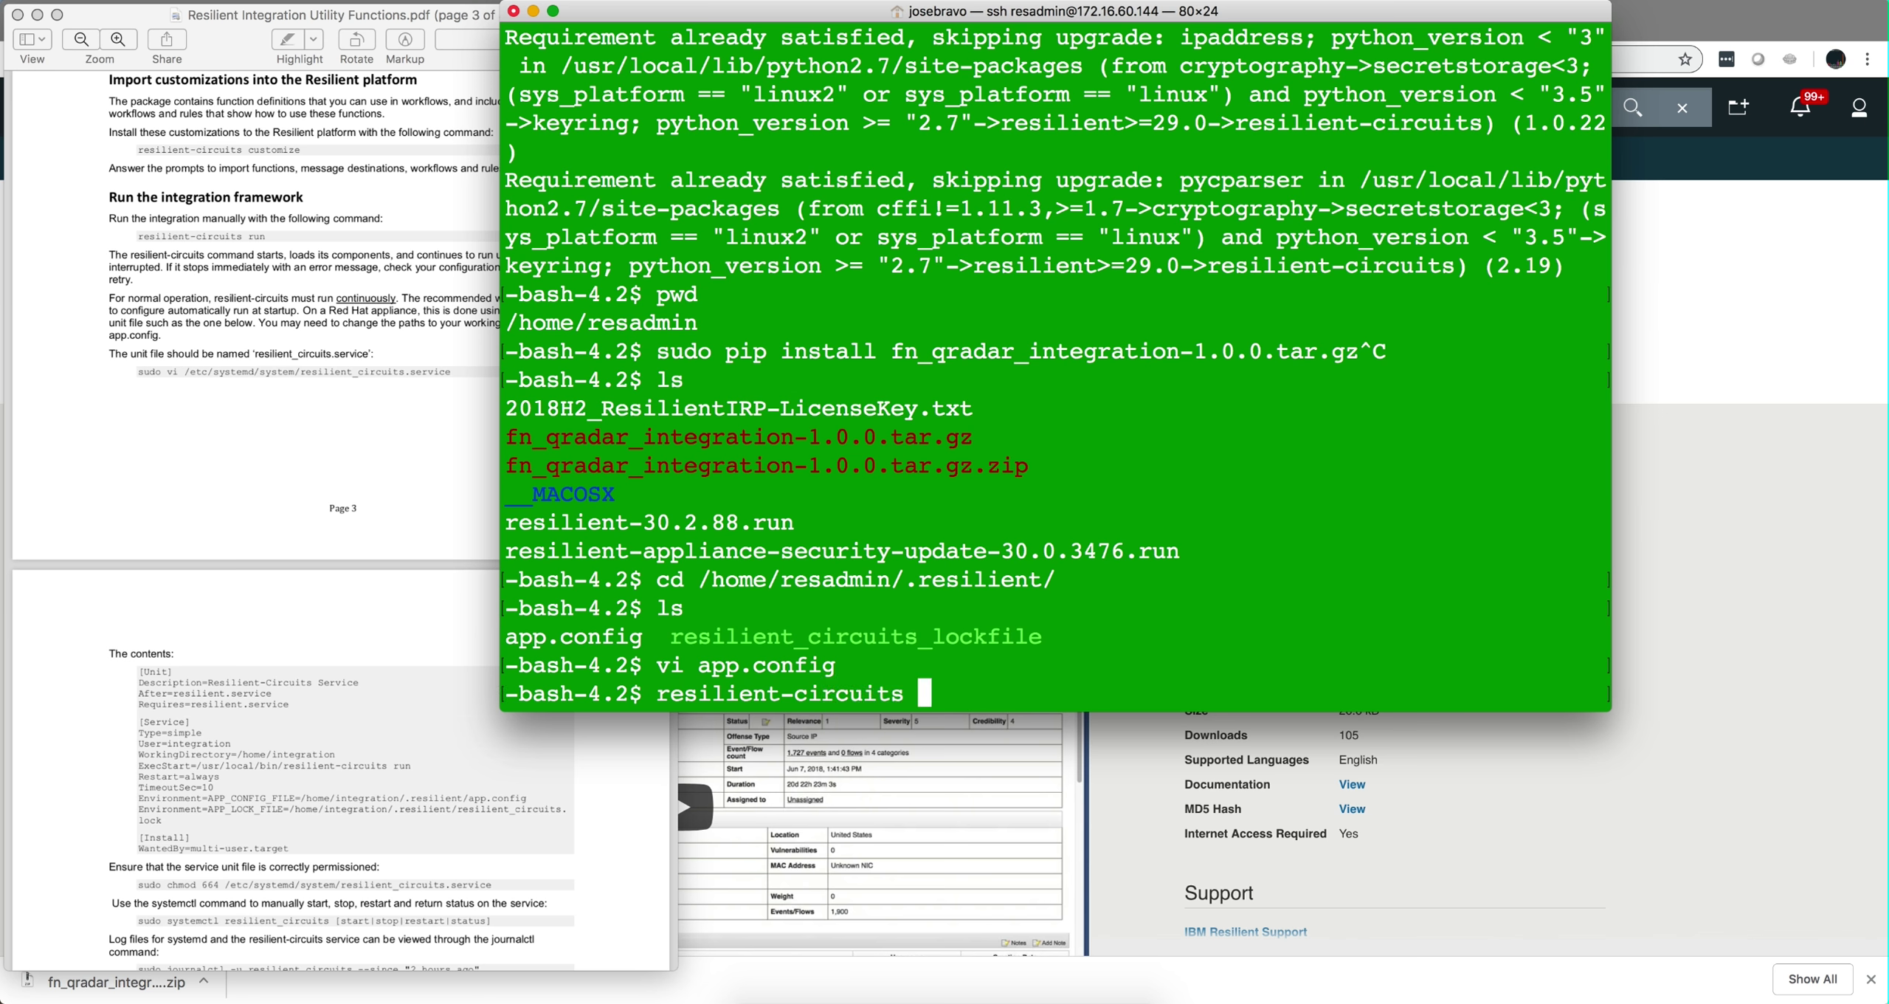
text(run)
key(Return)
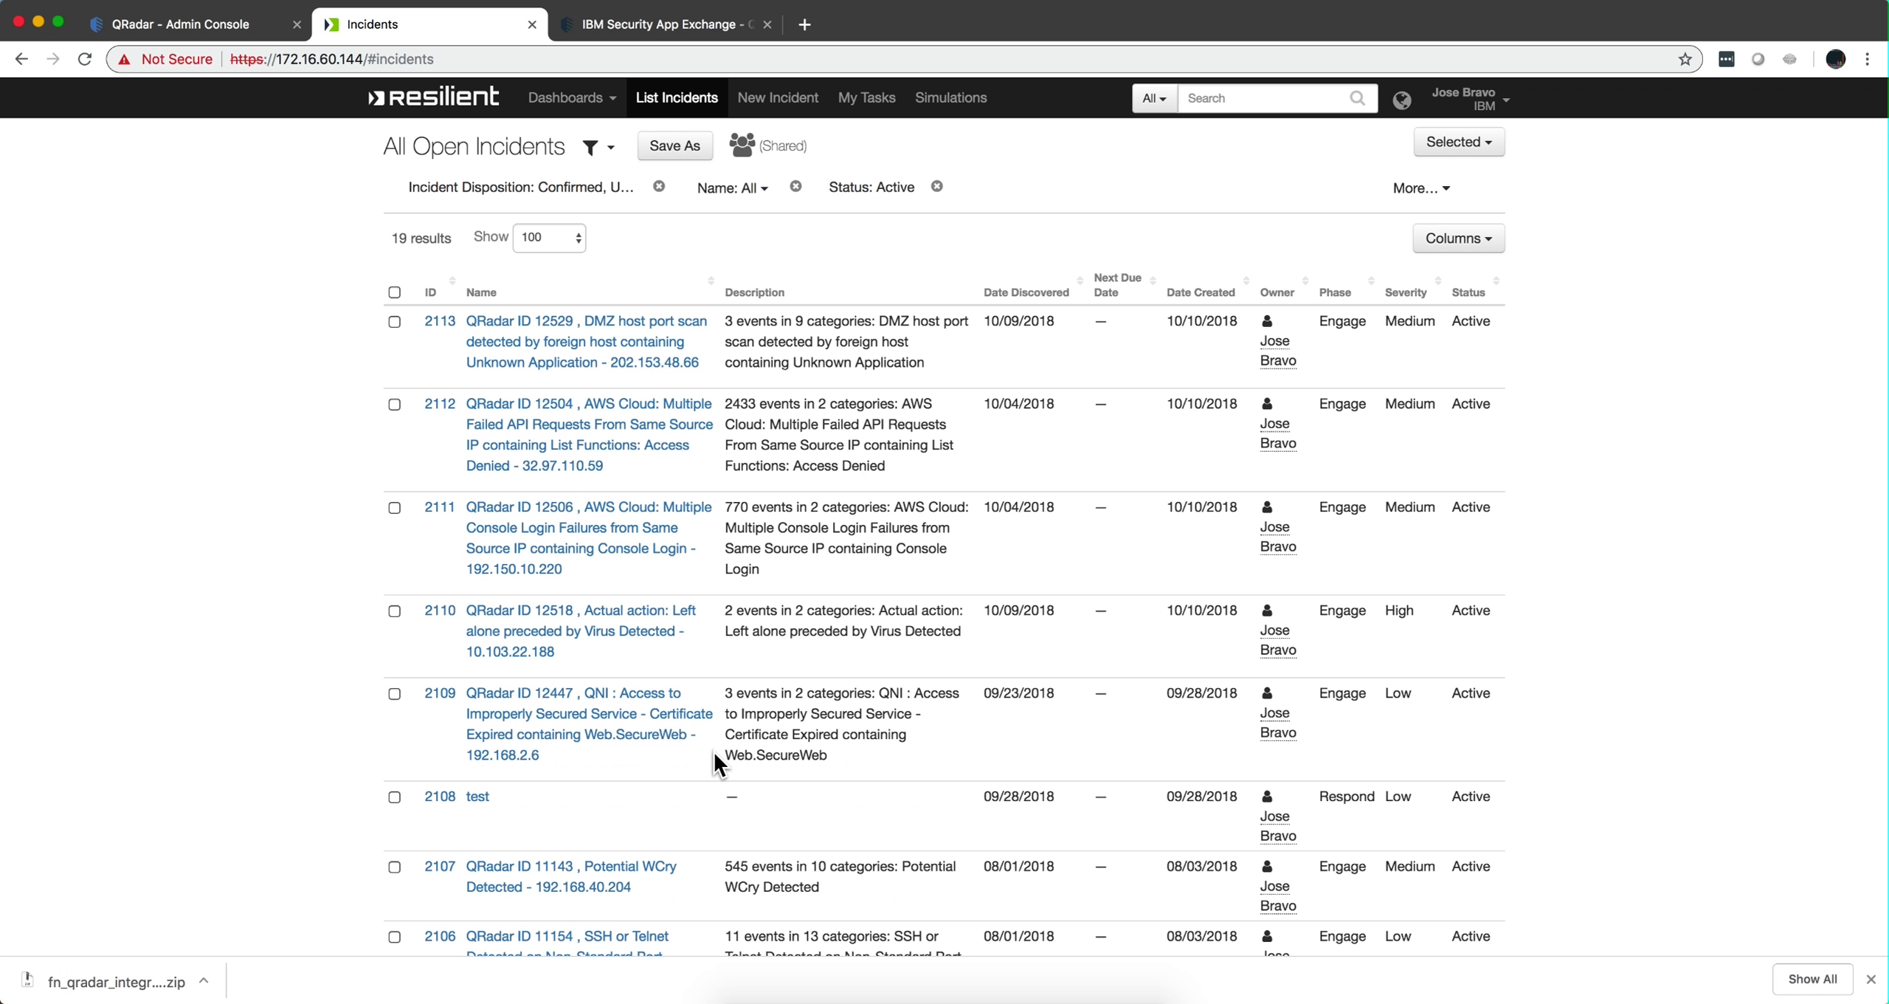
Open incident 2110 and show its Actions dropdown.
click(542, 666)
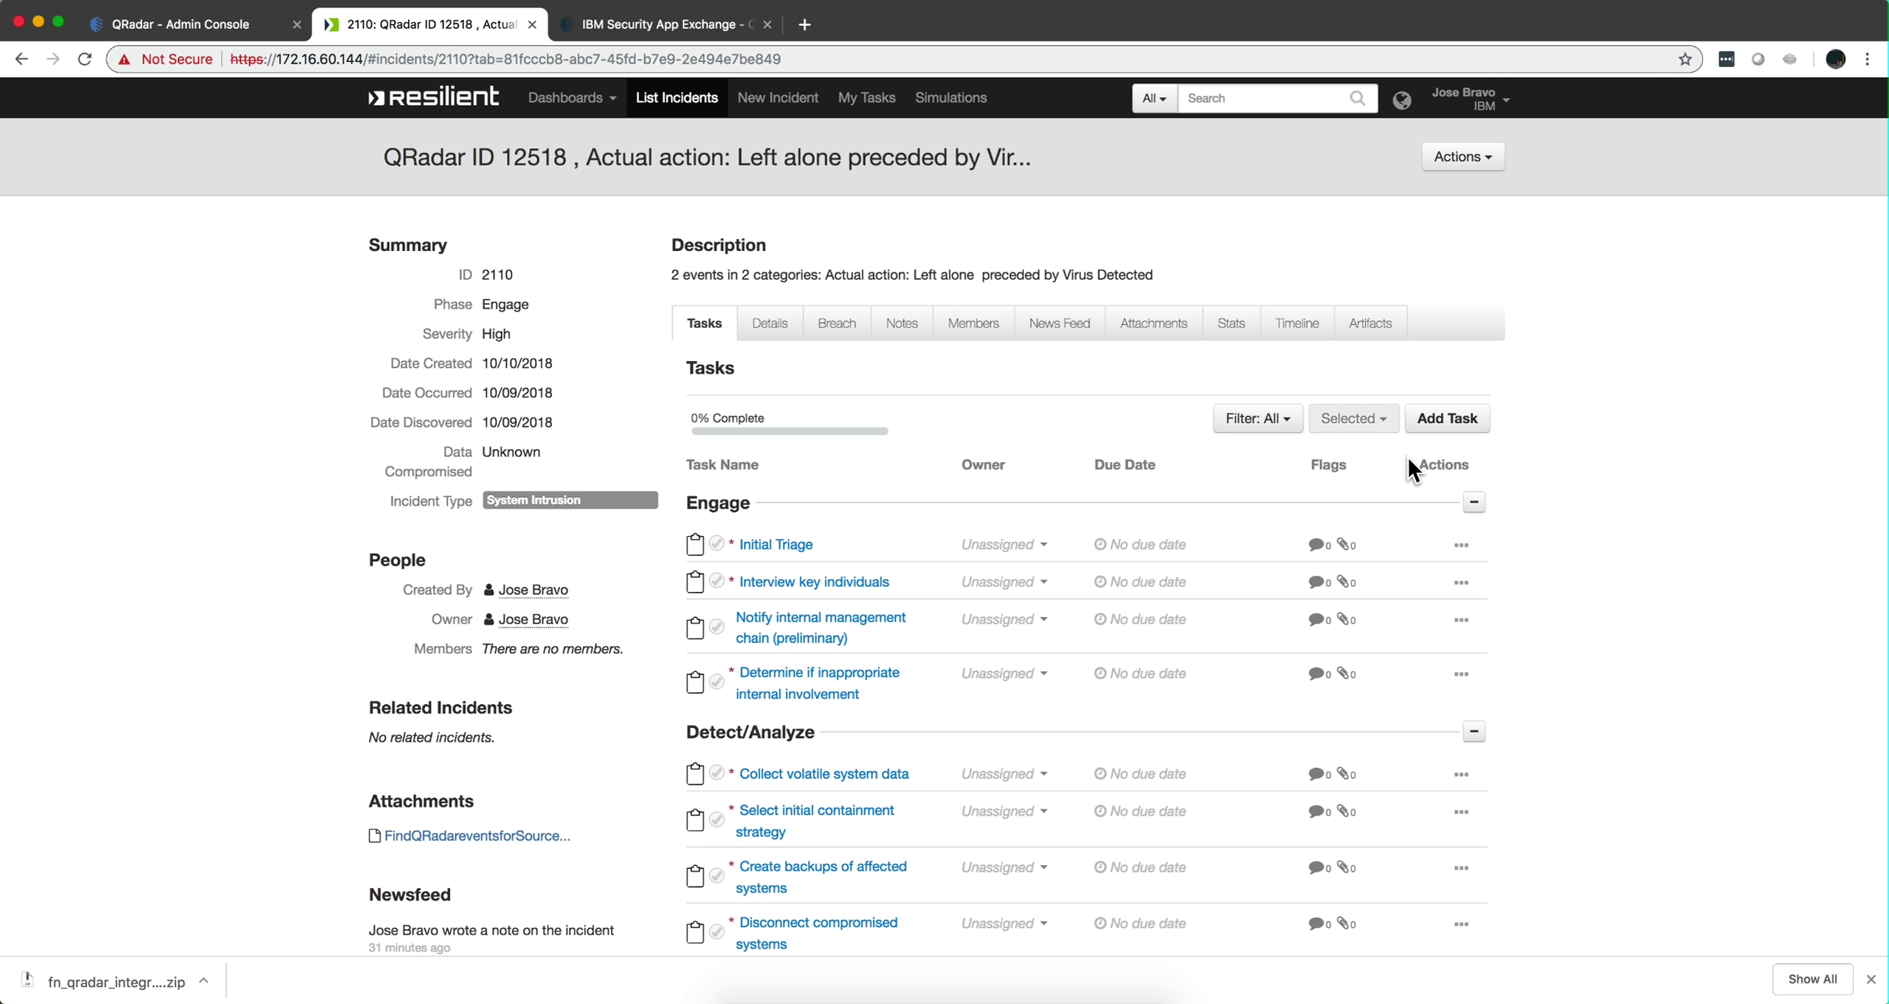
click(1487, 158)
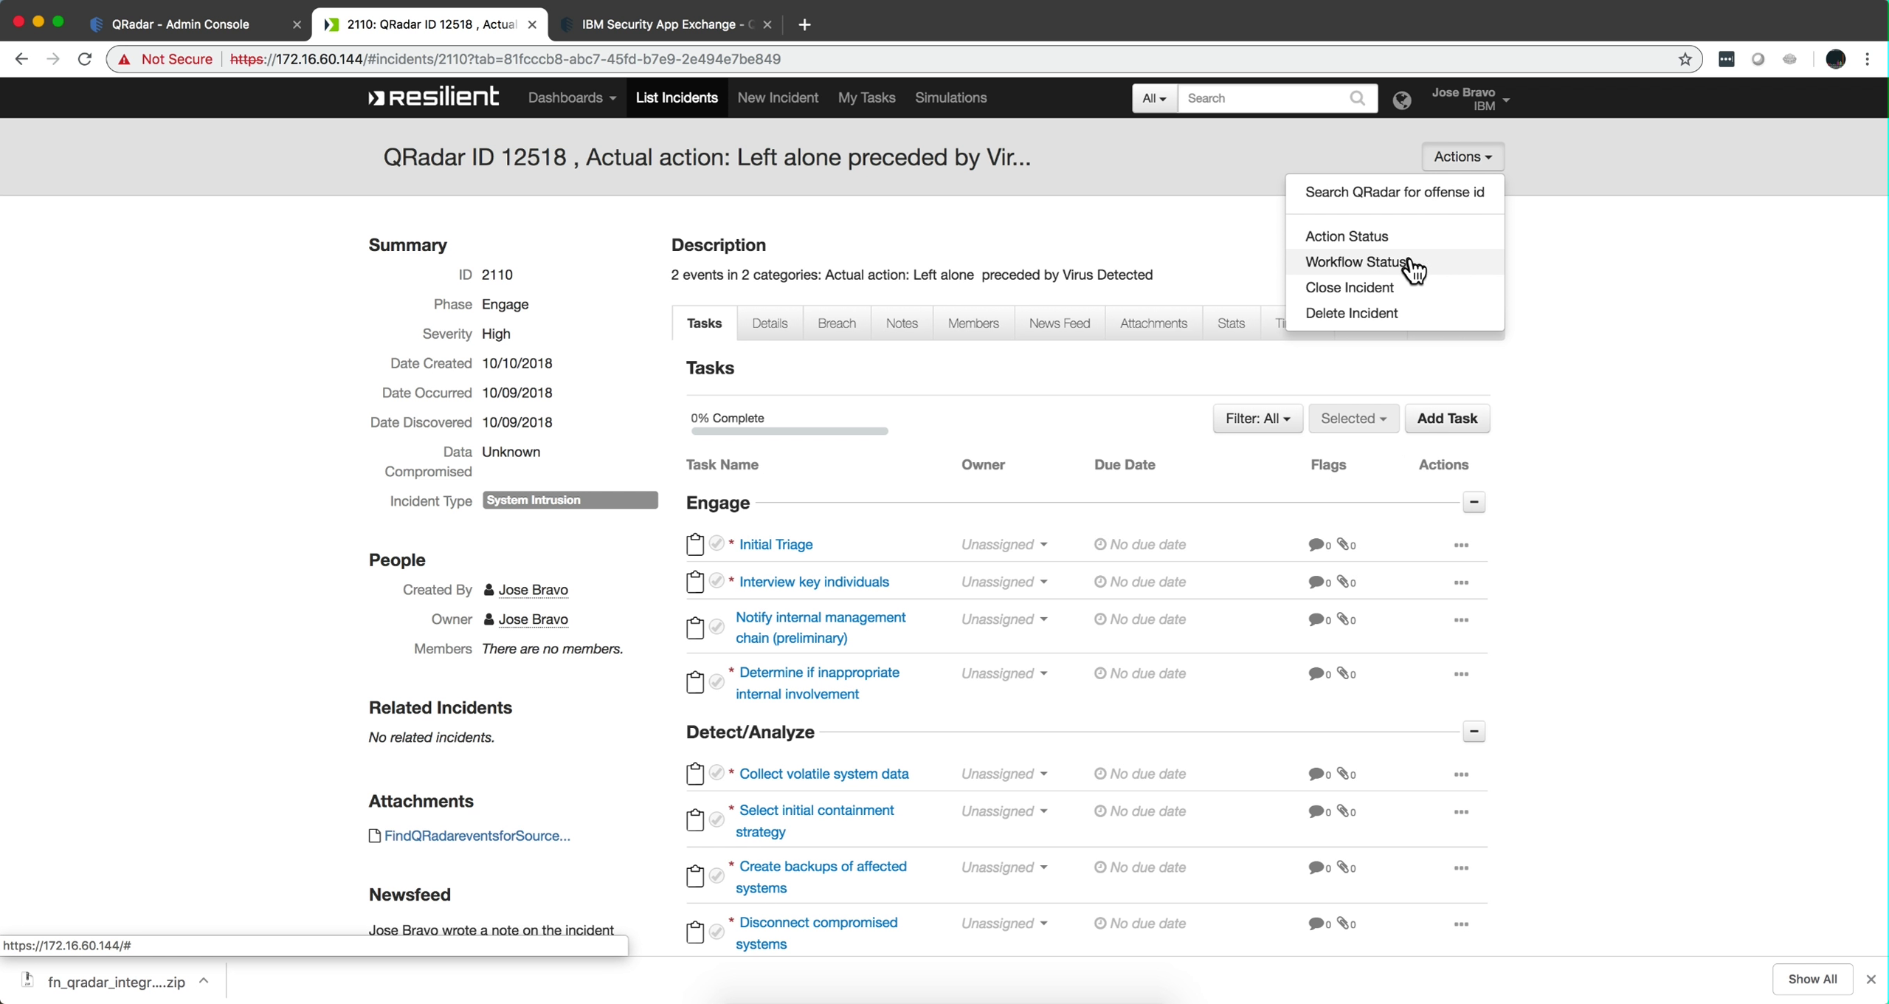
Show Action Status with the status filter set to Select all, and scroll through the table.
click(1377, 238)
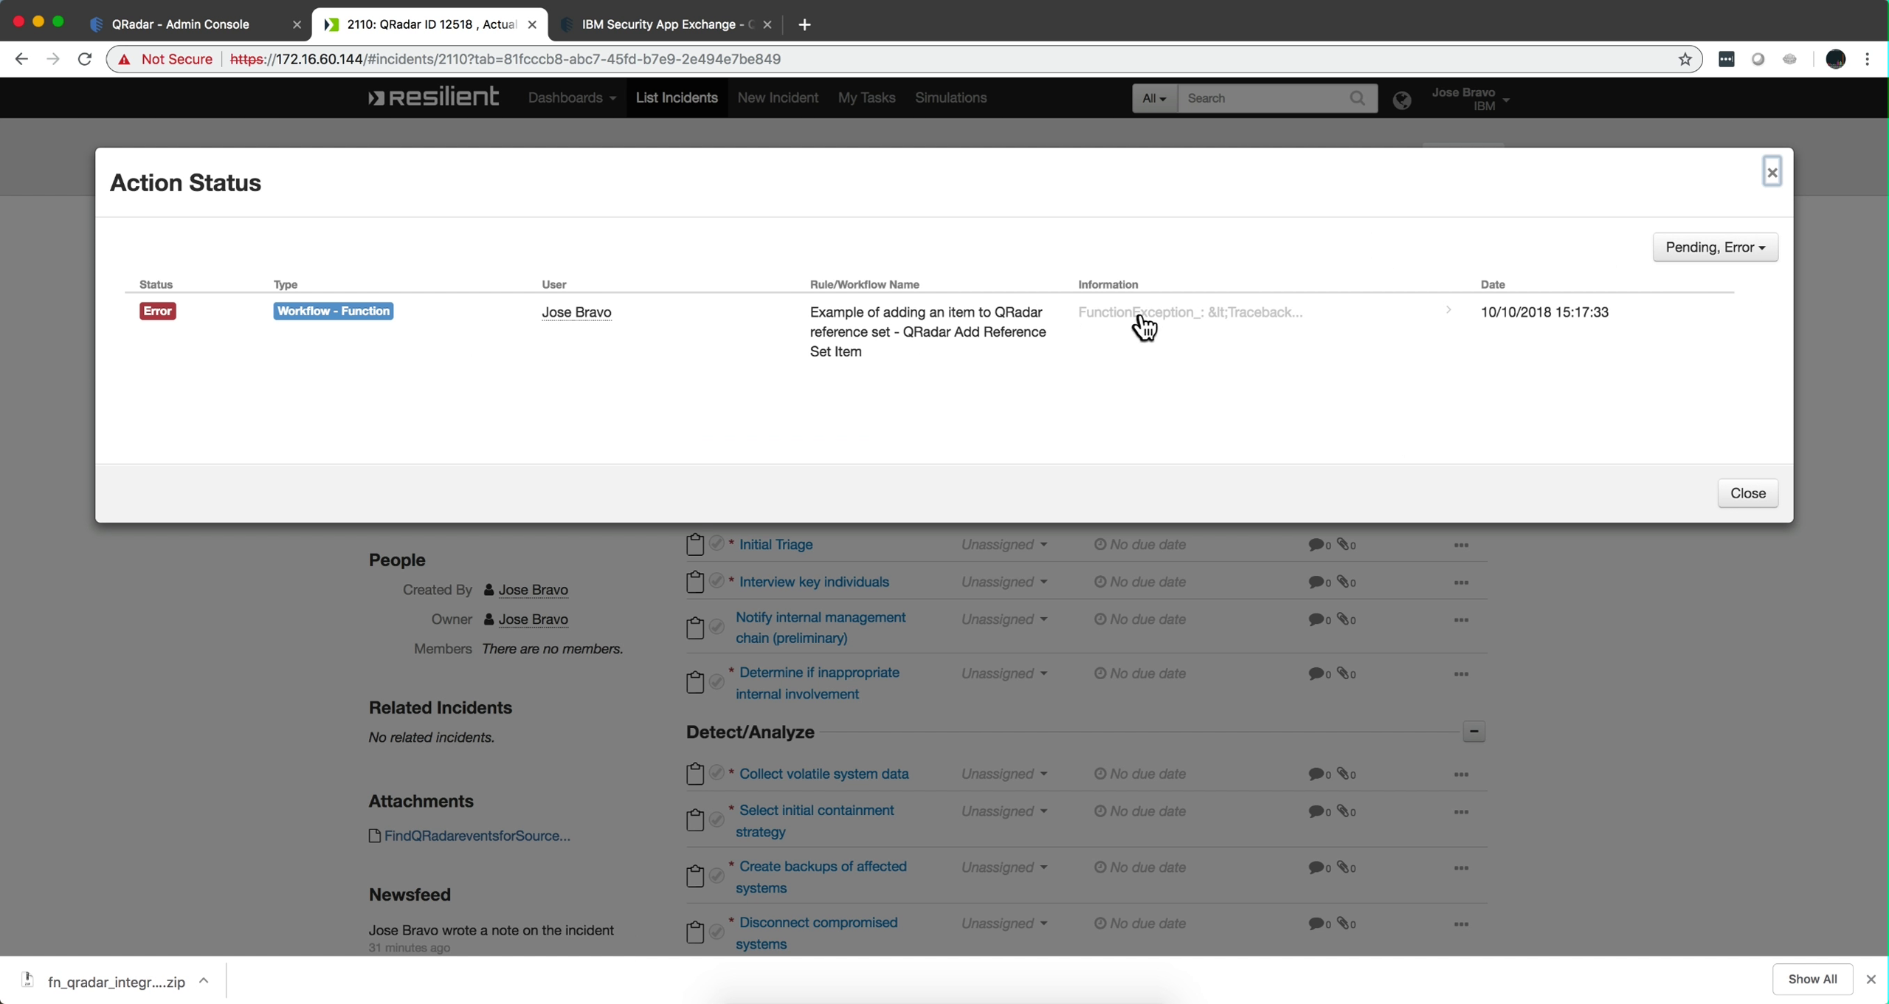
click(1760, 251)
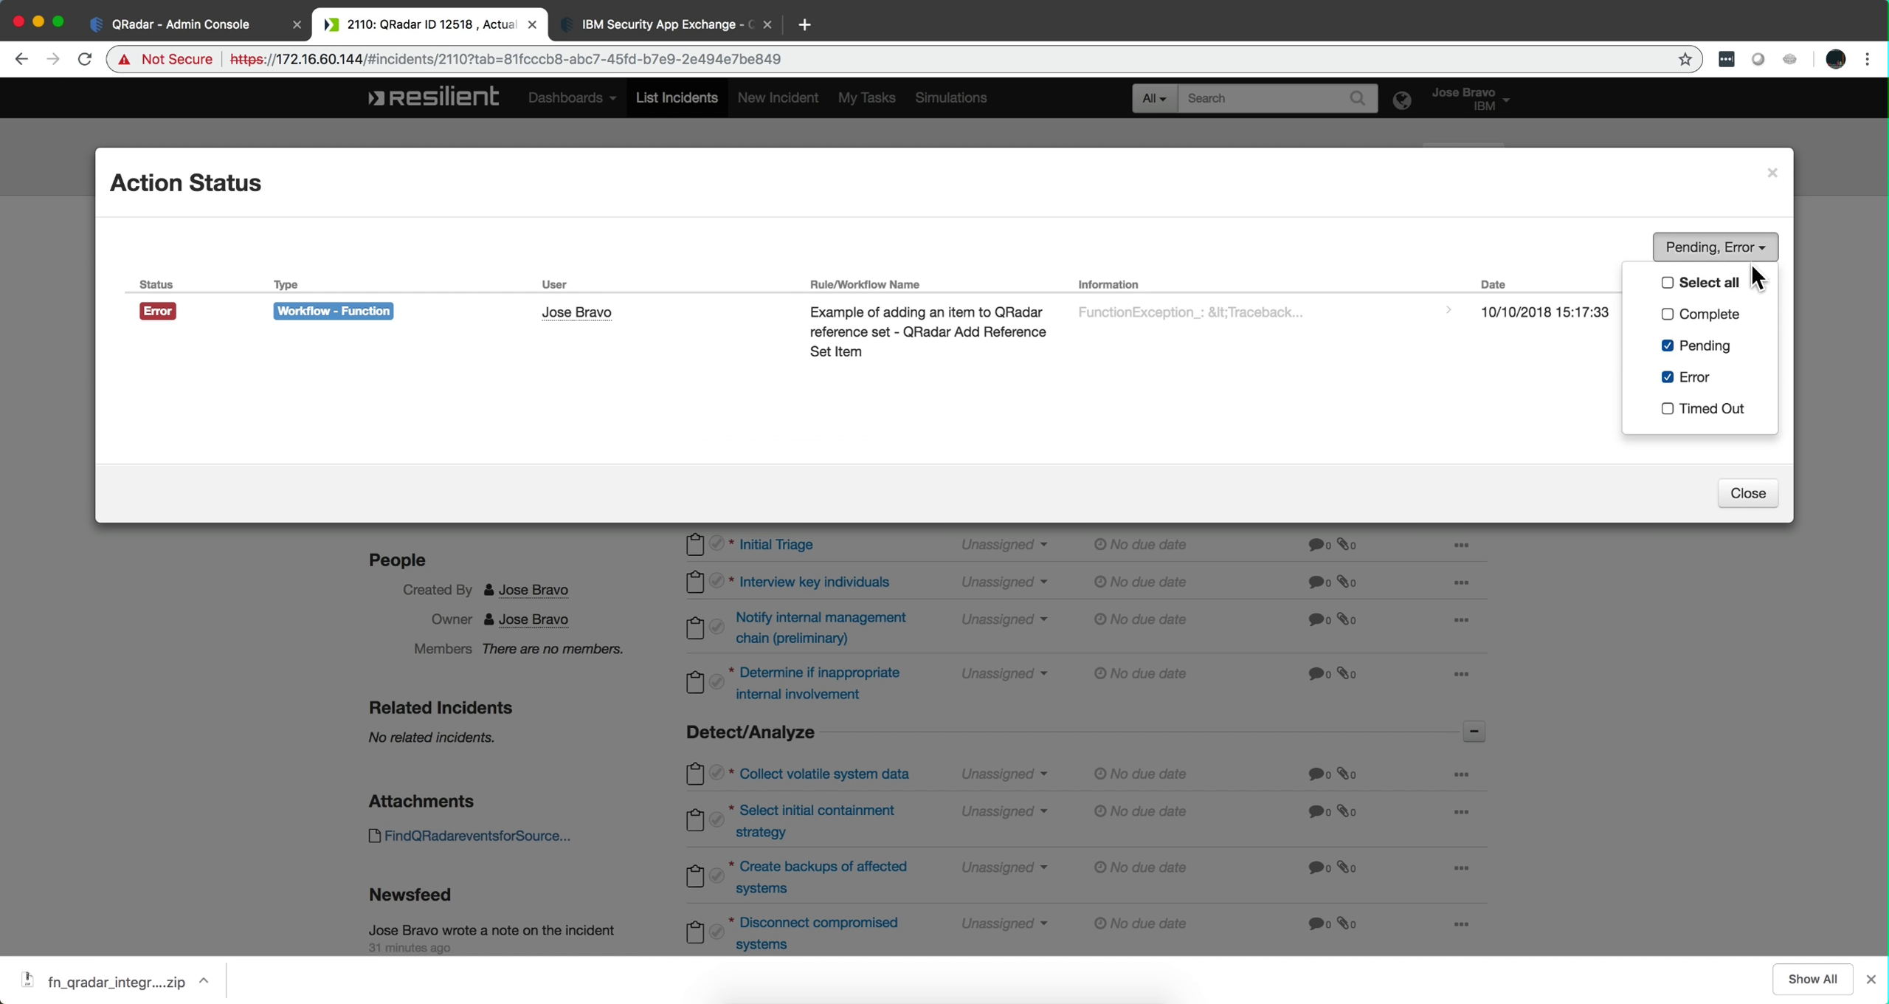
click(1701, 283)
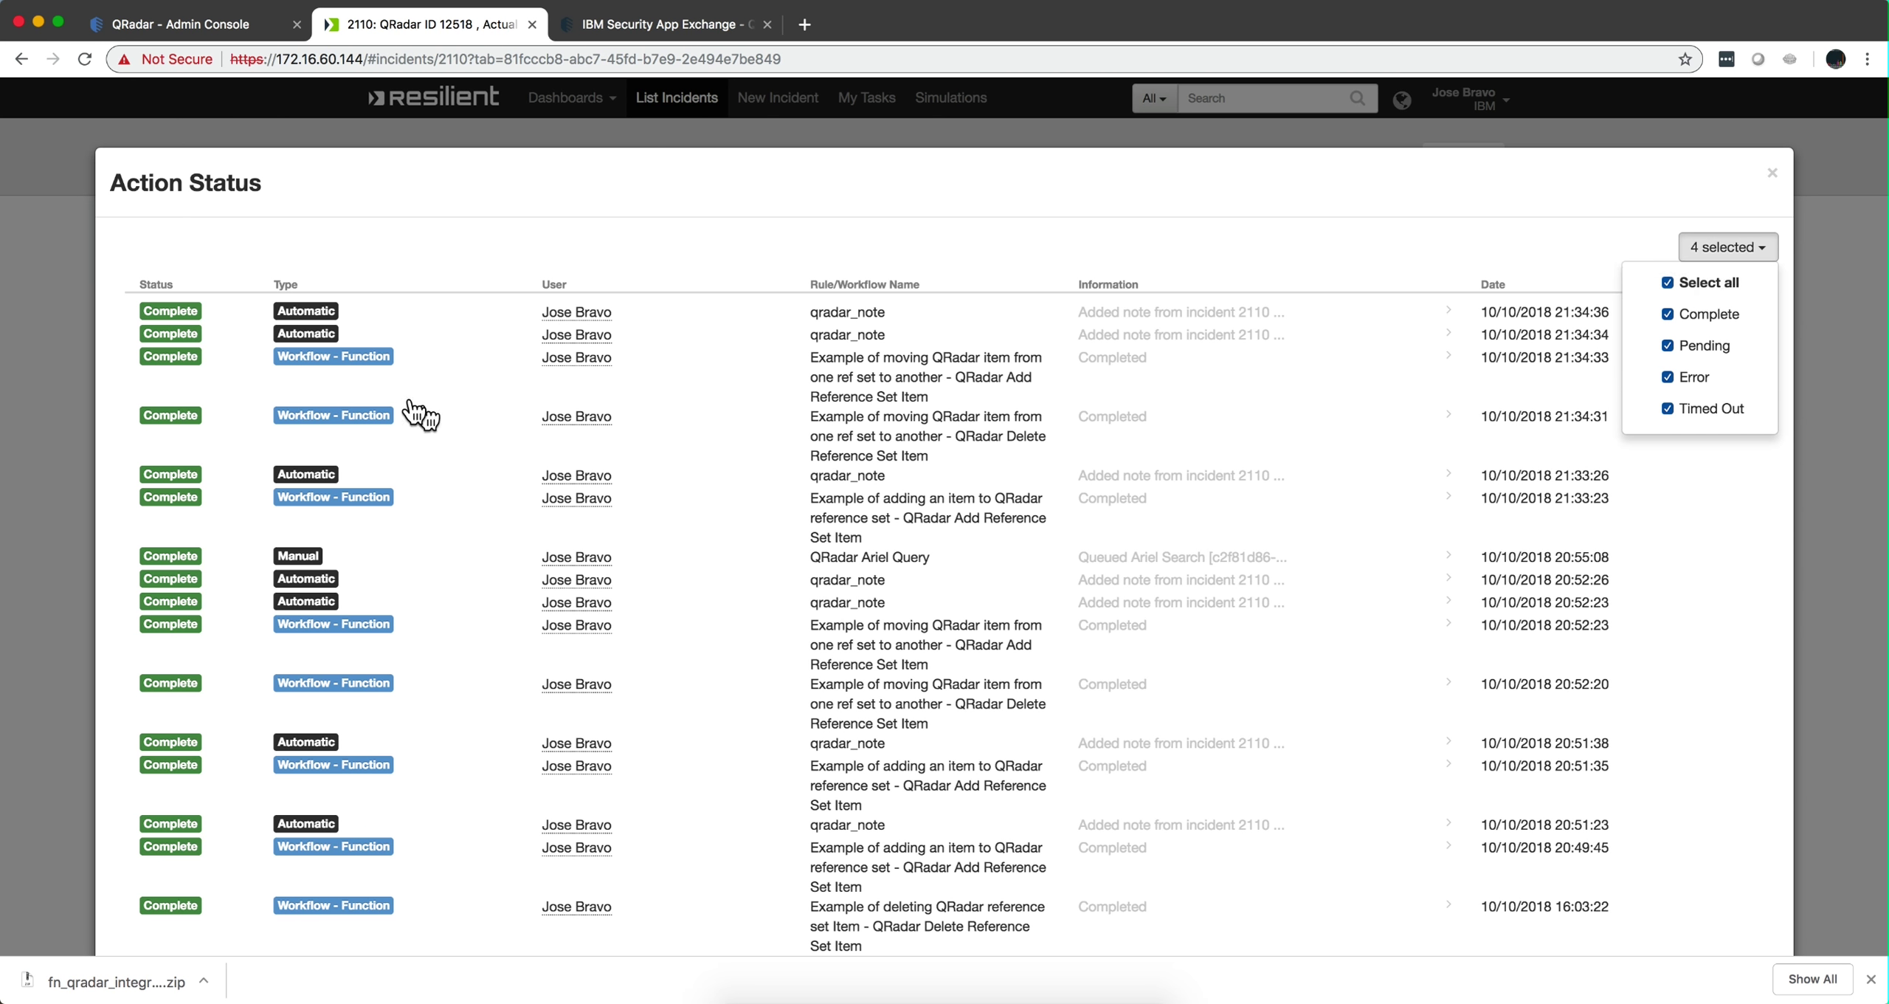
scroll(401, 615, down, 2)
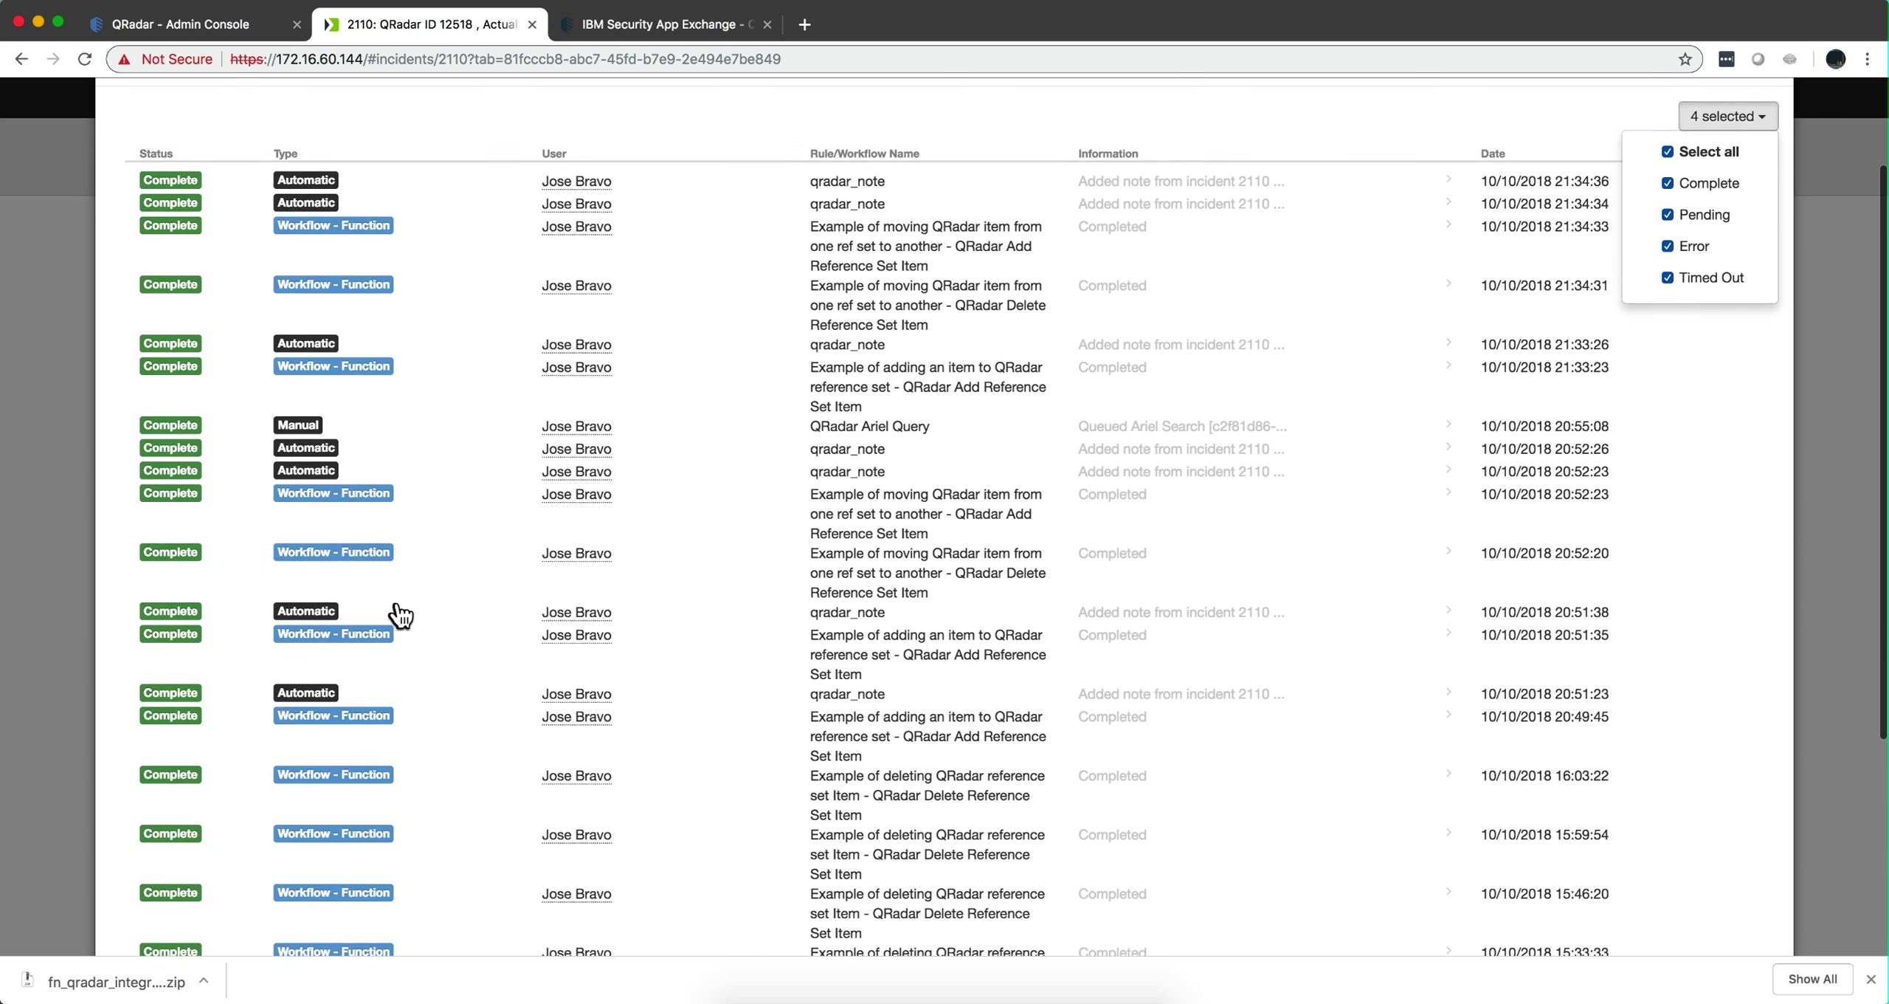
scroll(400, 615, down, 5)
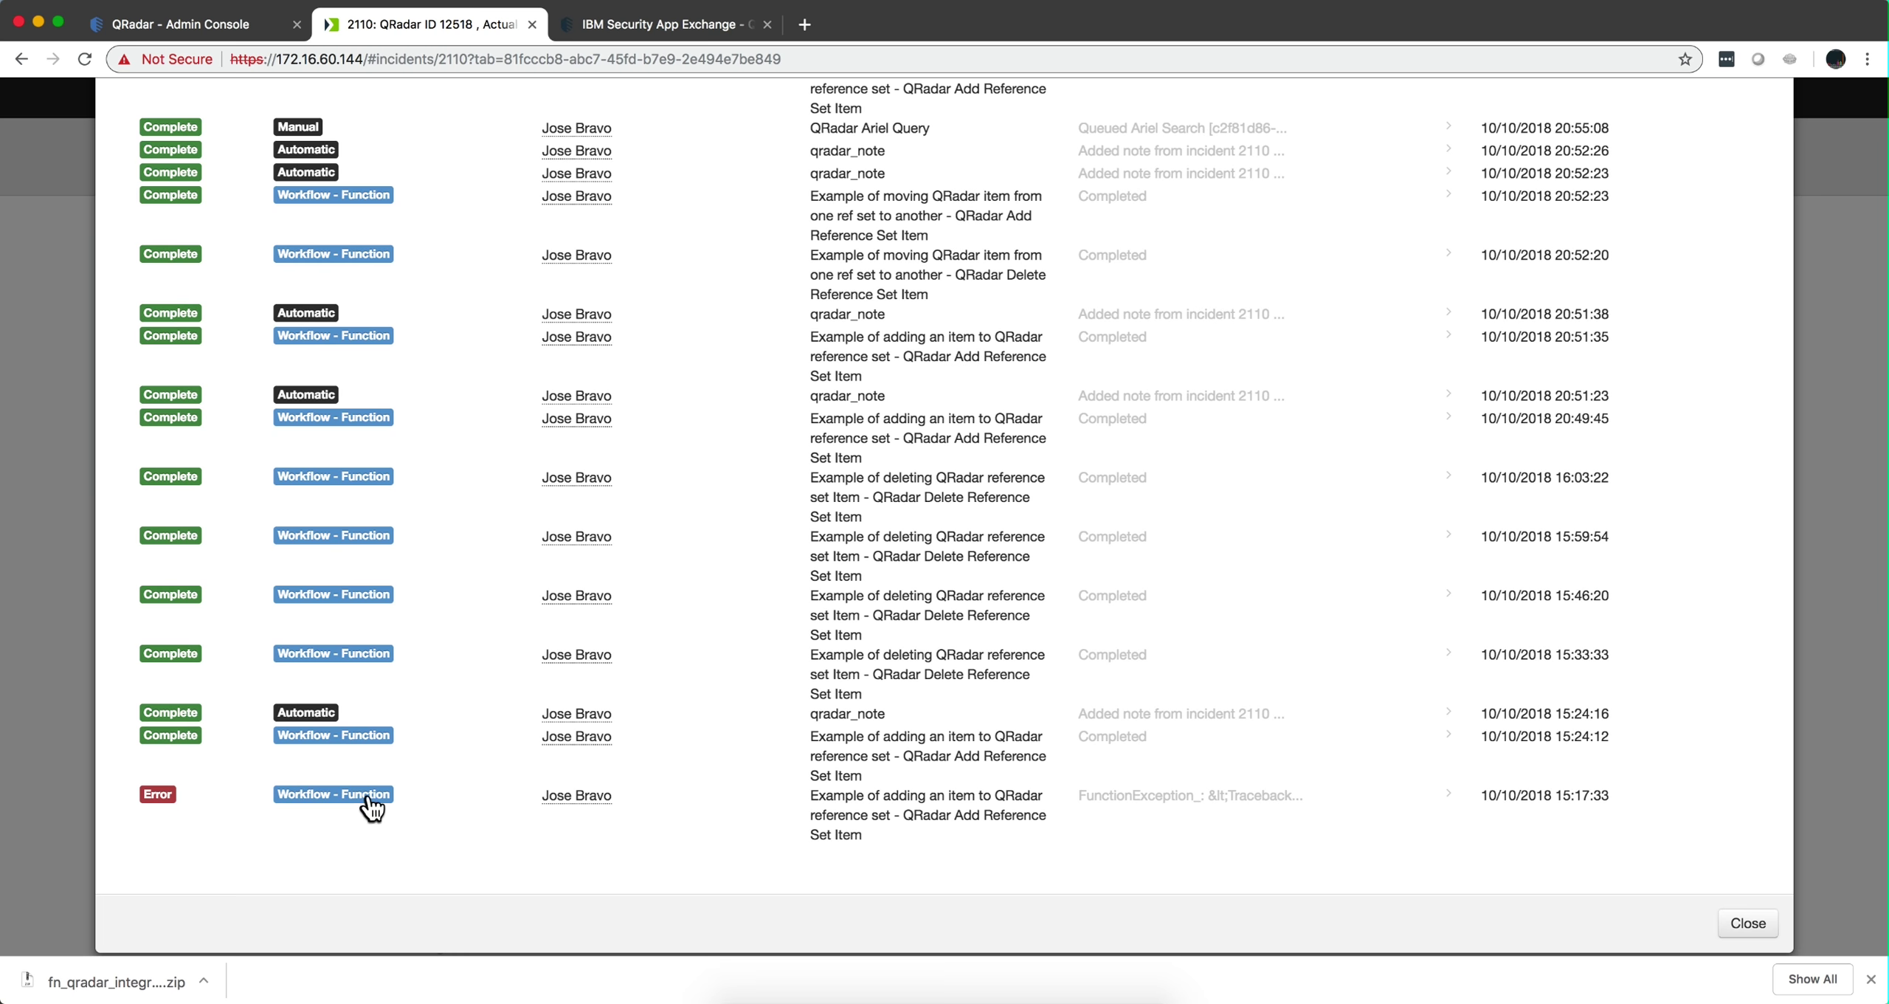
scroll(389, 745, up, 7)
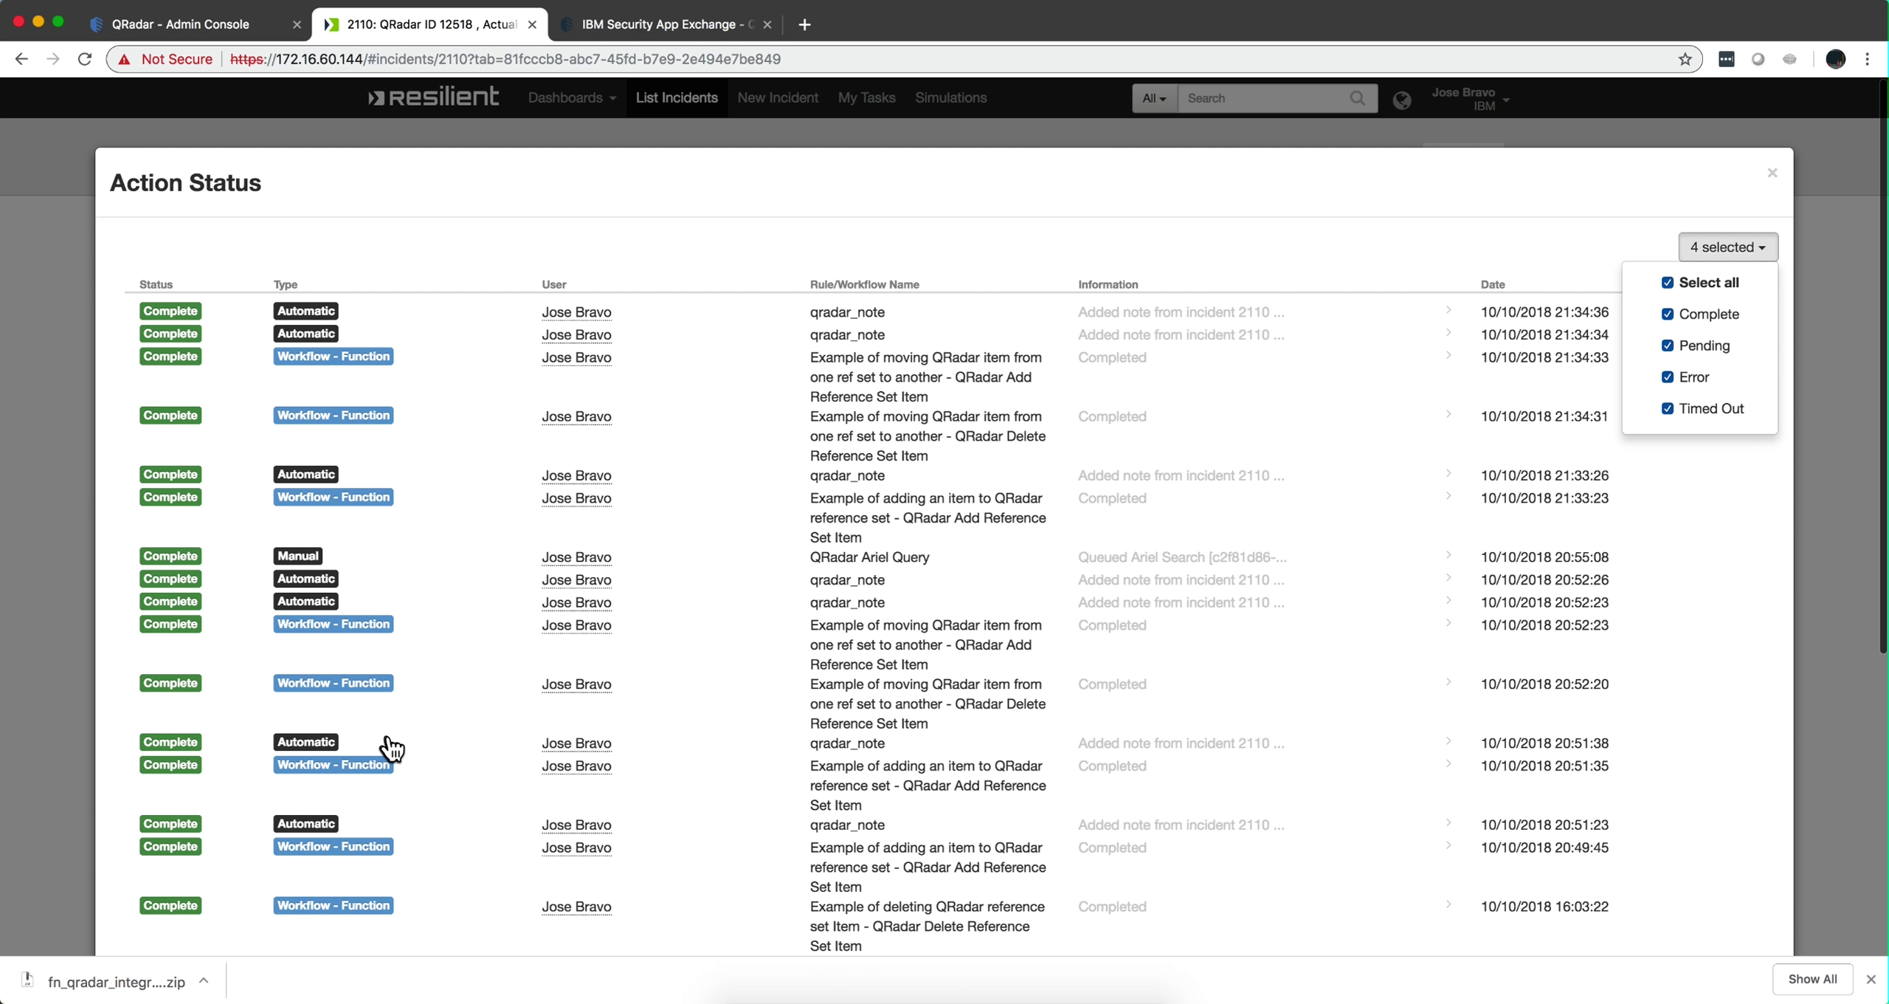